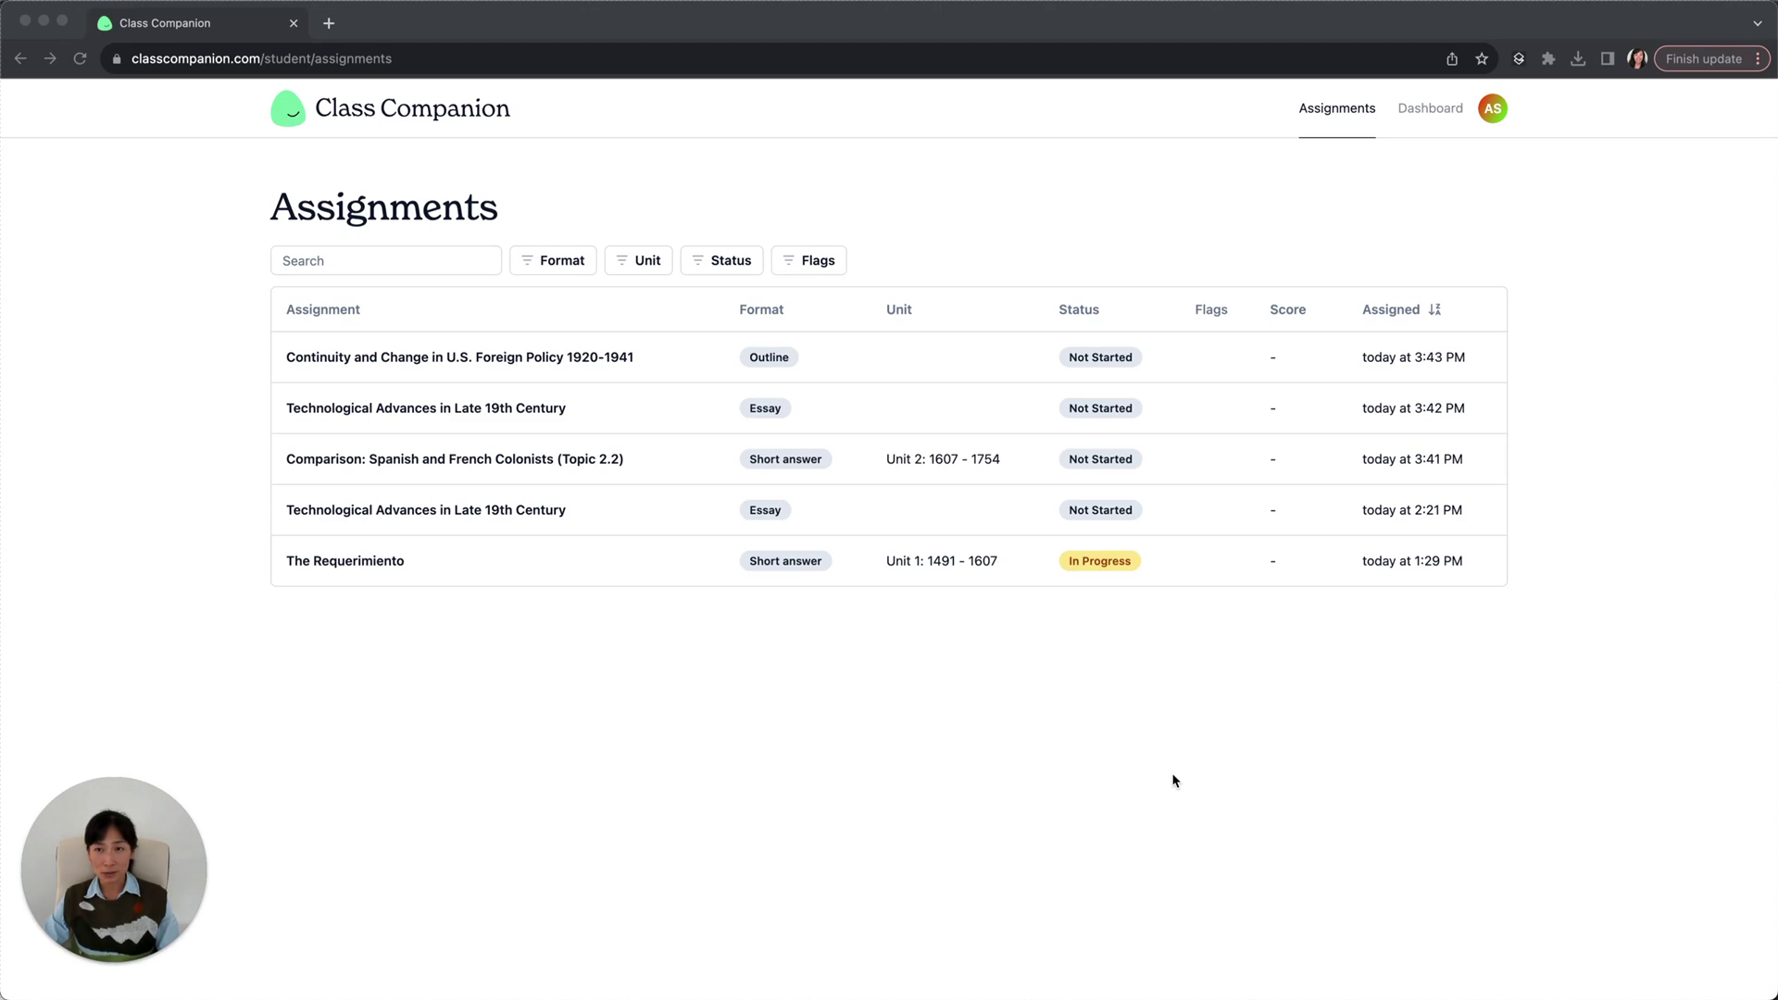
From the dashboard's assignment list, open the Comparison: Spanish and French Colonists (Topic 2.2) assignment.
left_click(1428, 109)
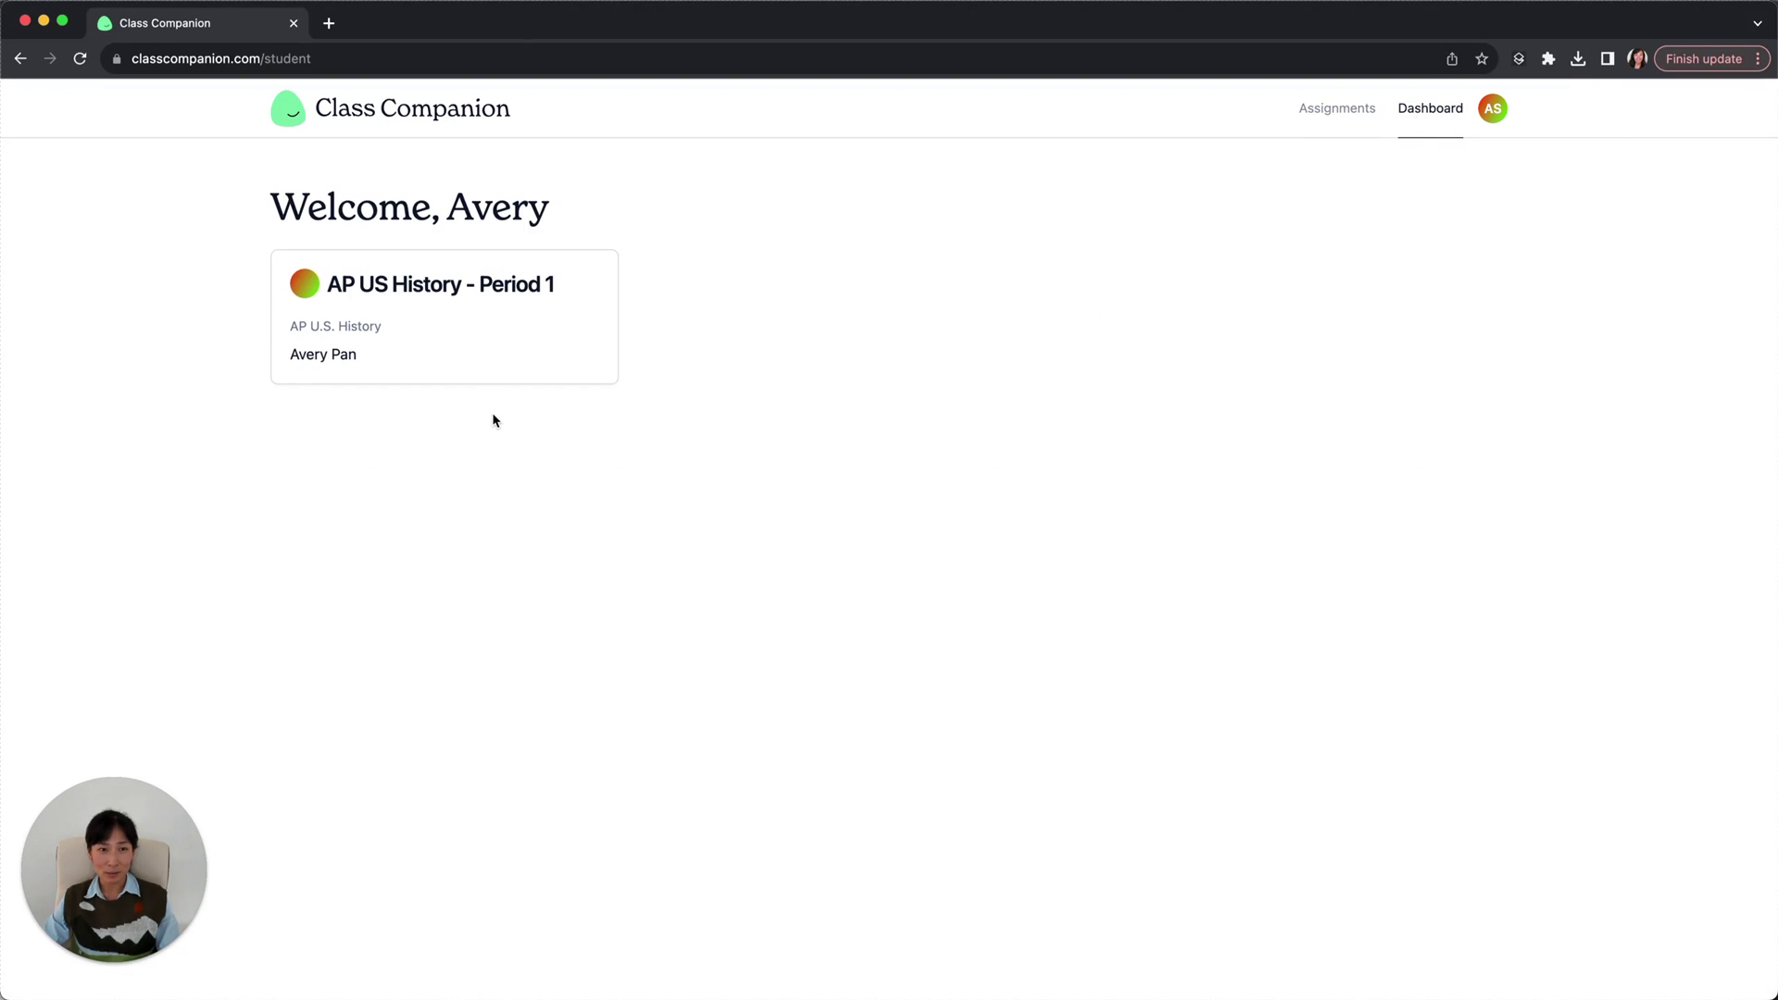
left_click(1337, 108)
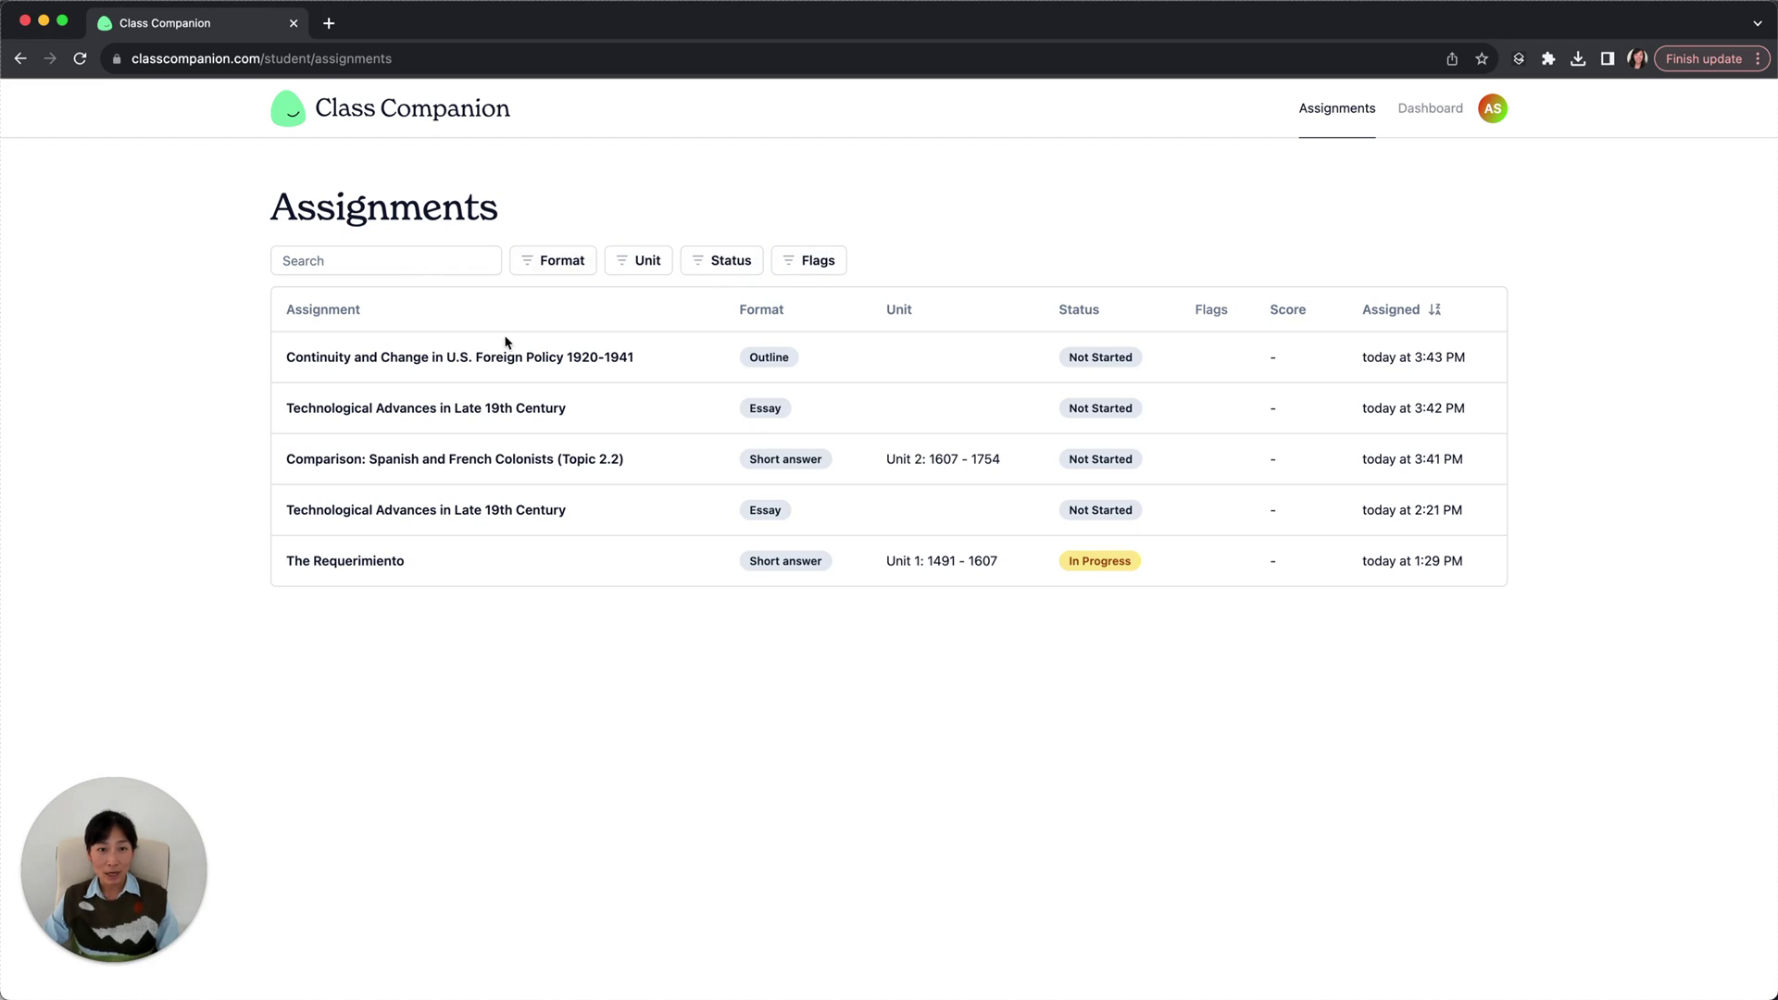
left_click(638, 466)
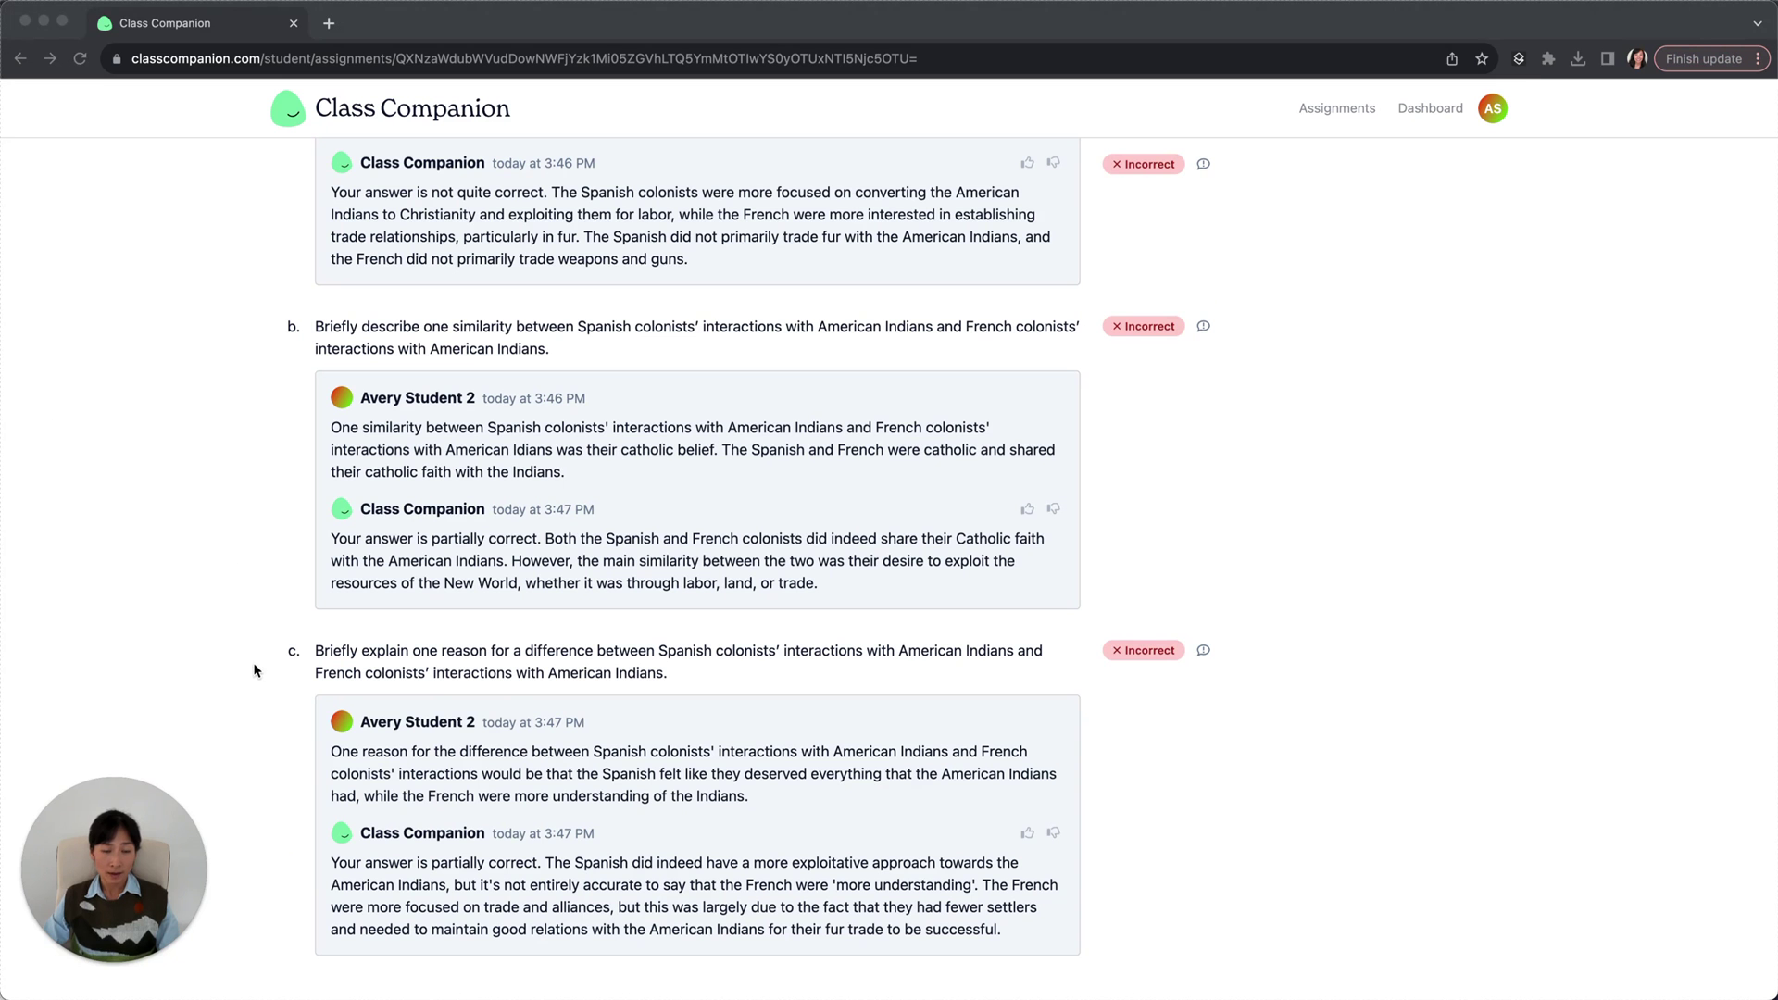
scroll(253, 669, "up", 6)
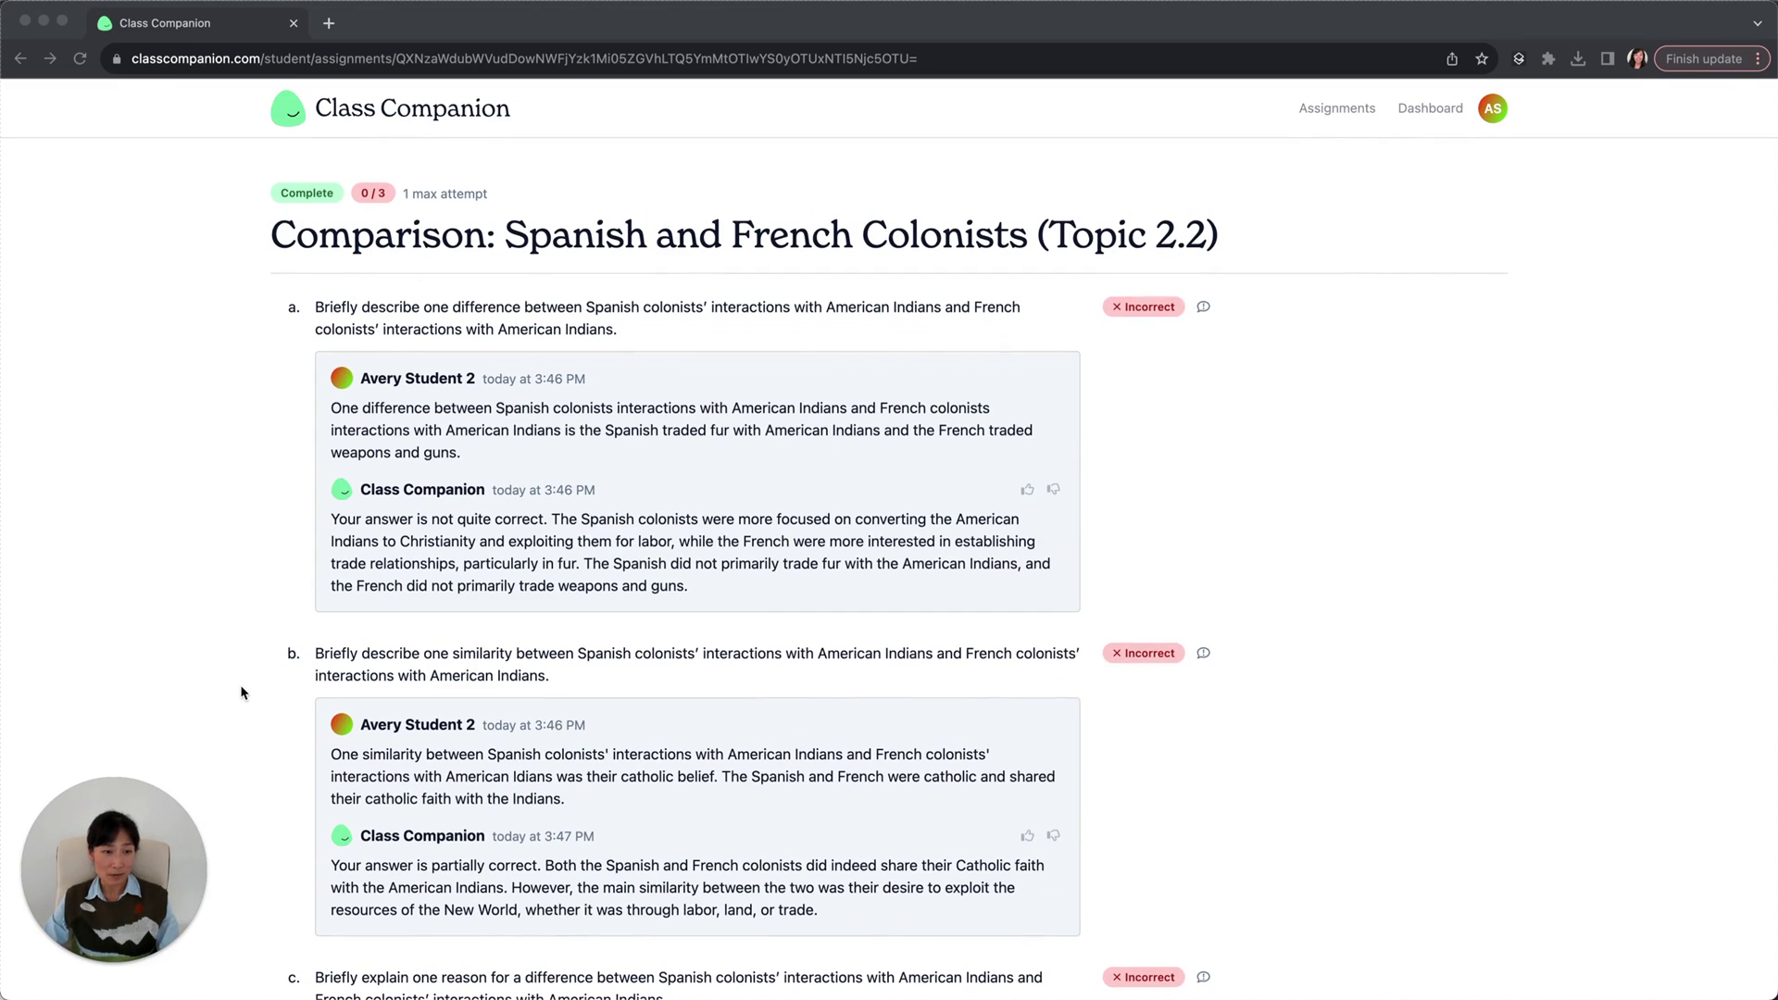
scroll(242, 693, "down", 3)
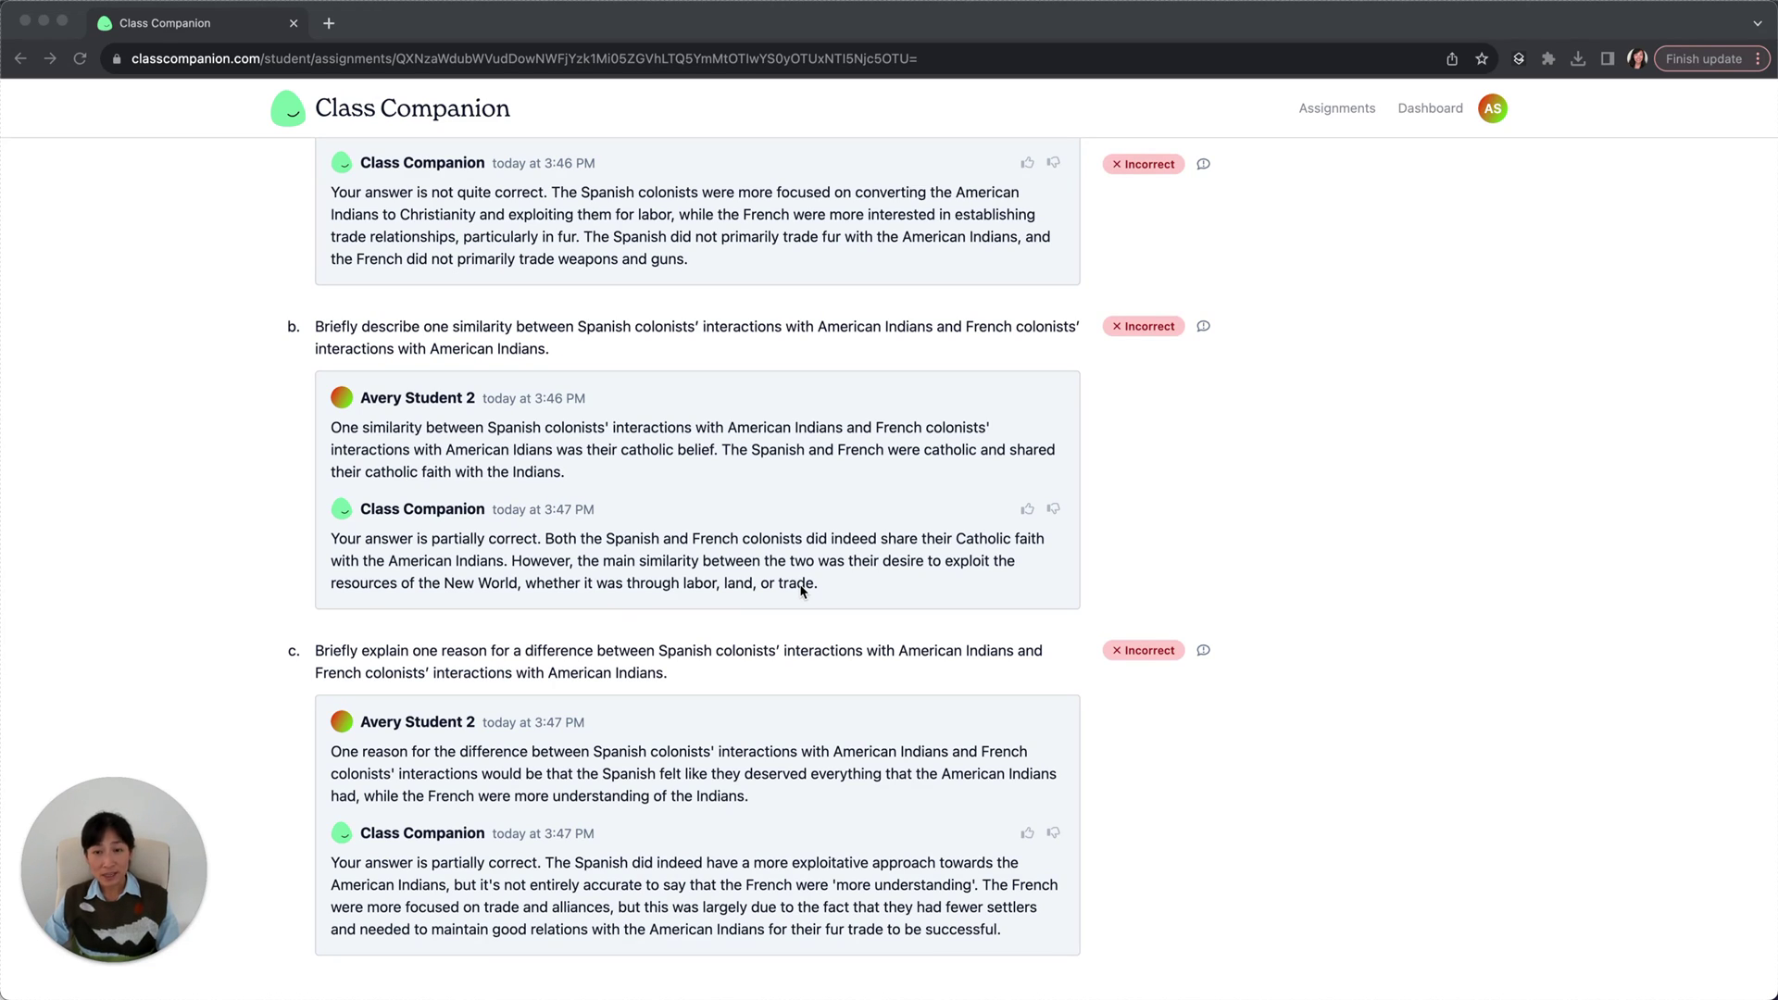
scroll(802, 590, "up", 5)
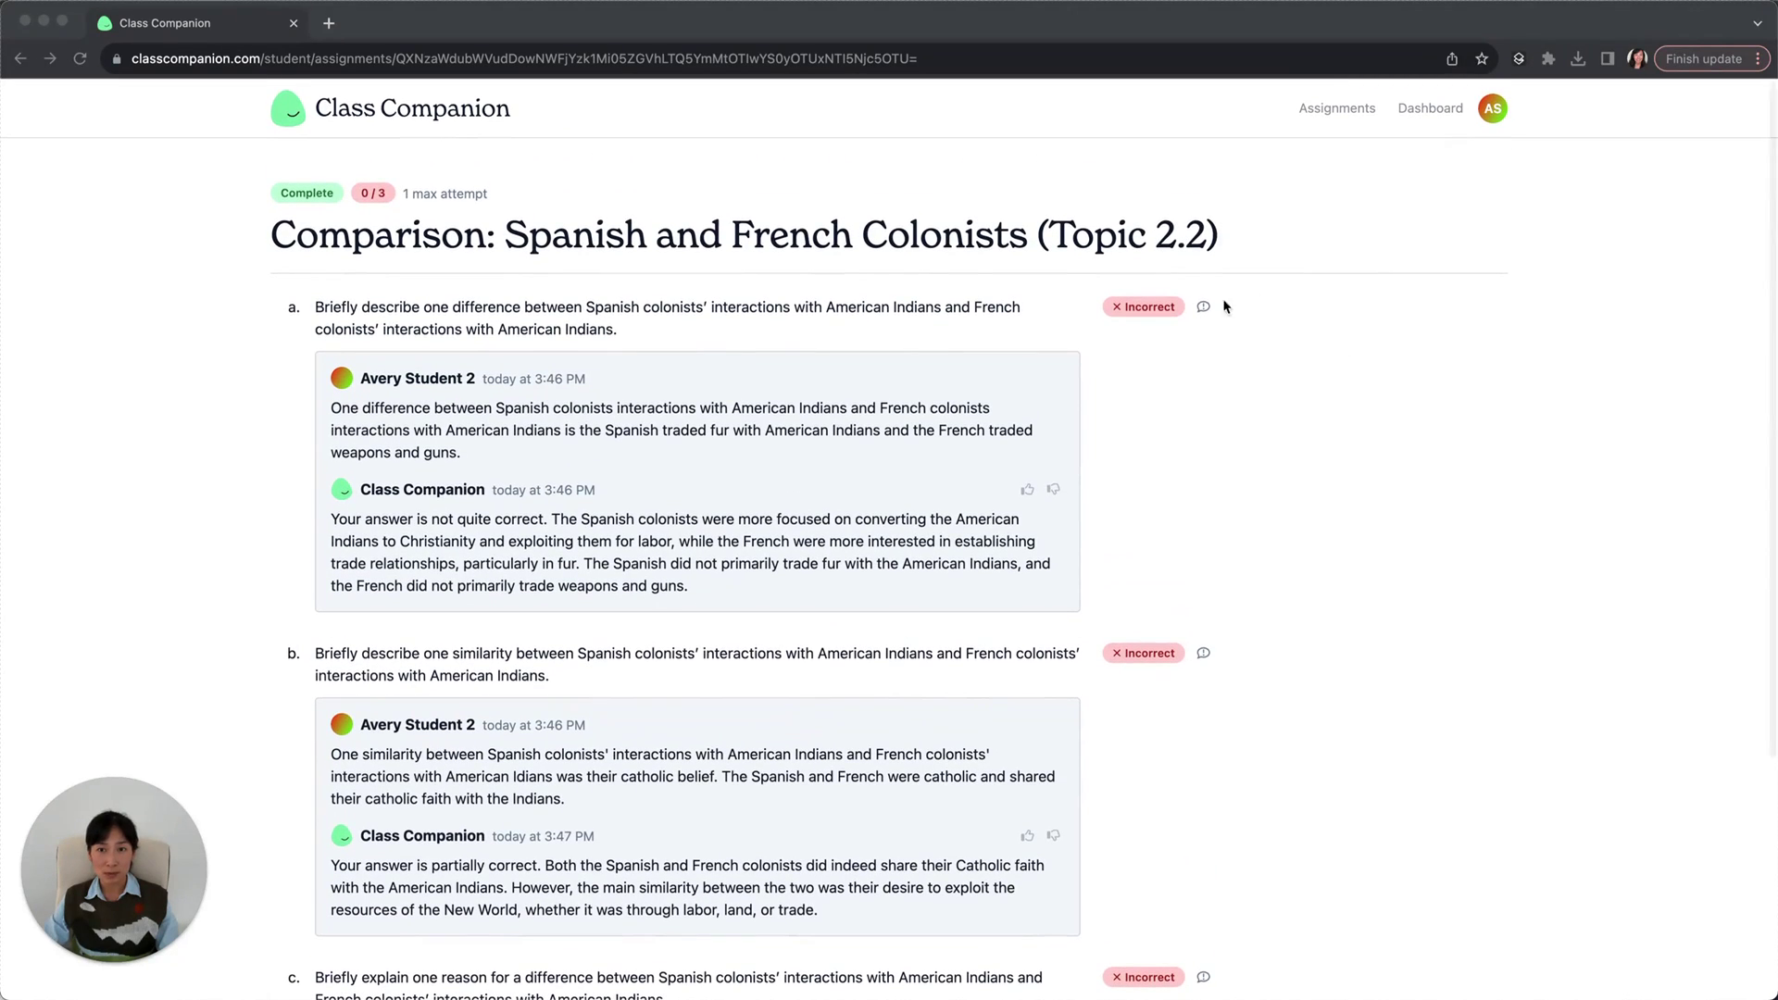
Preview the Dispute score form for question a, then dismiss it without submitting.
left_click(1201, 306)
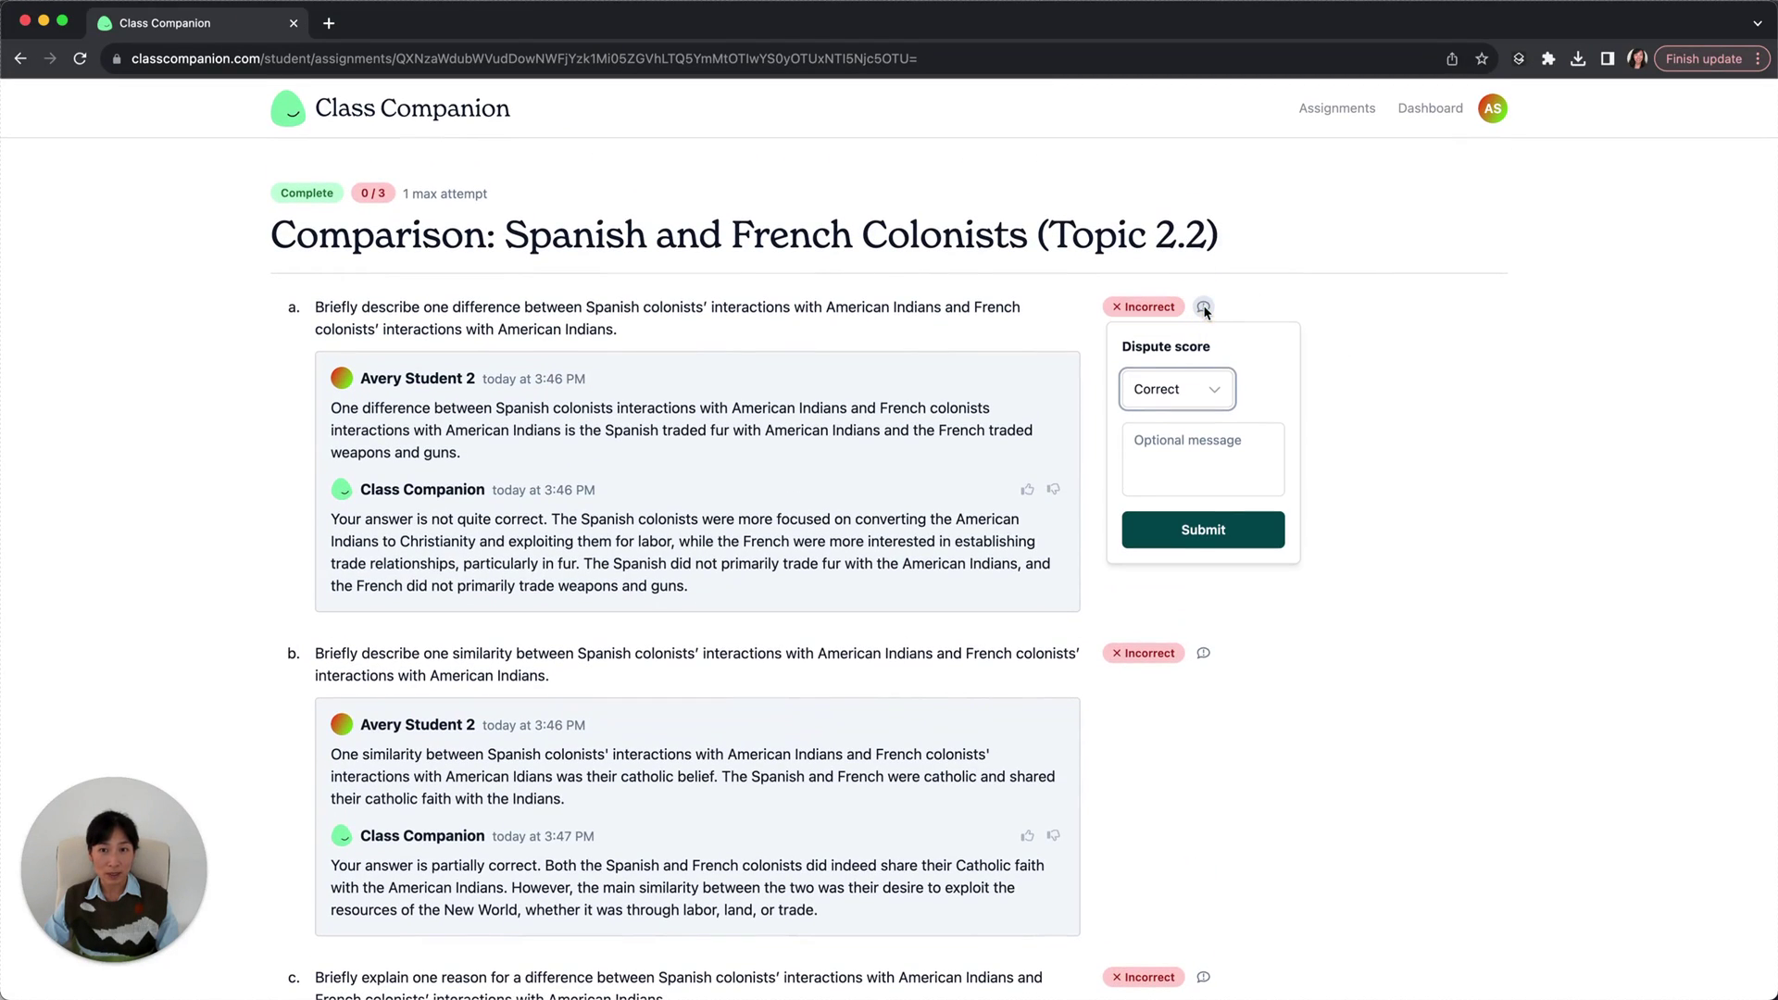
left_click(1202, 459)
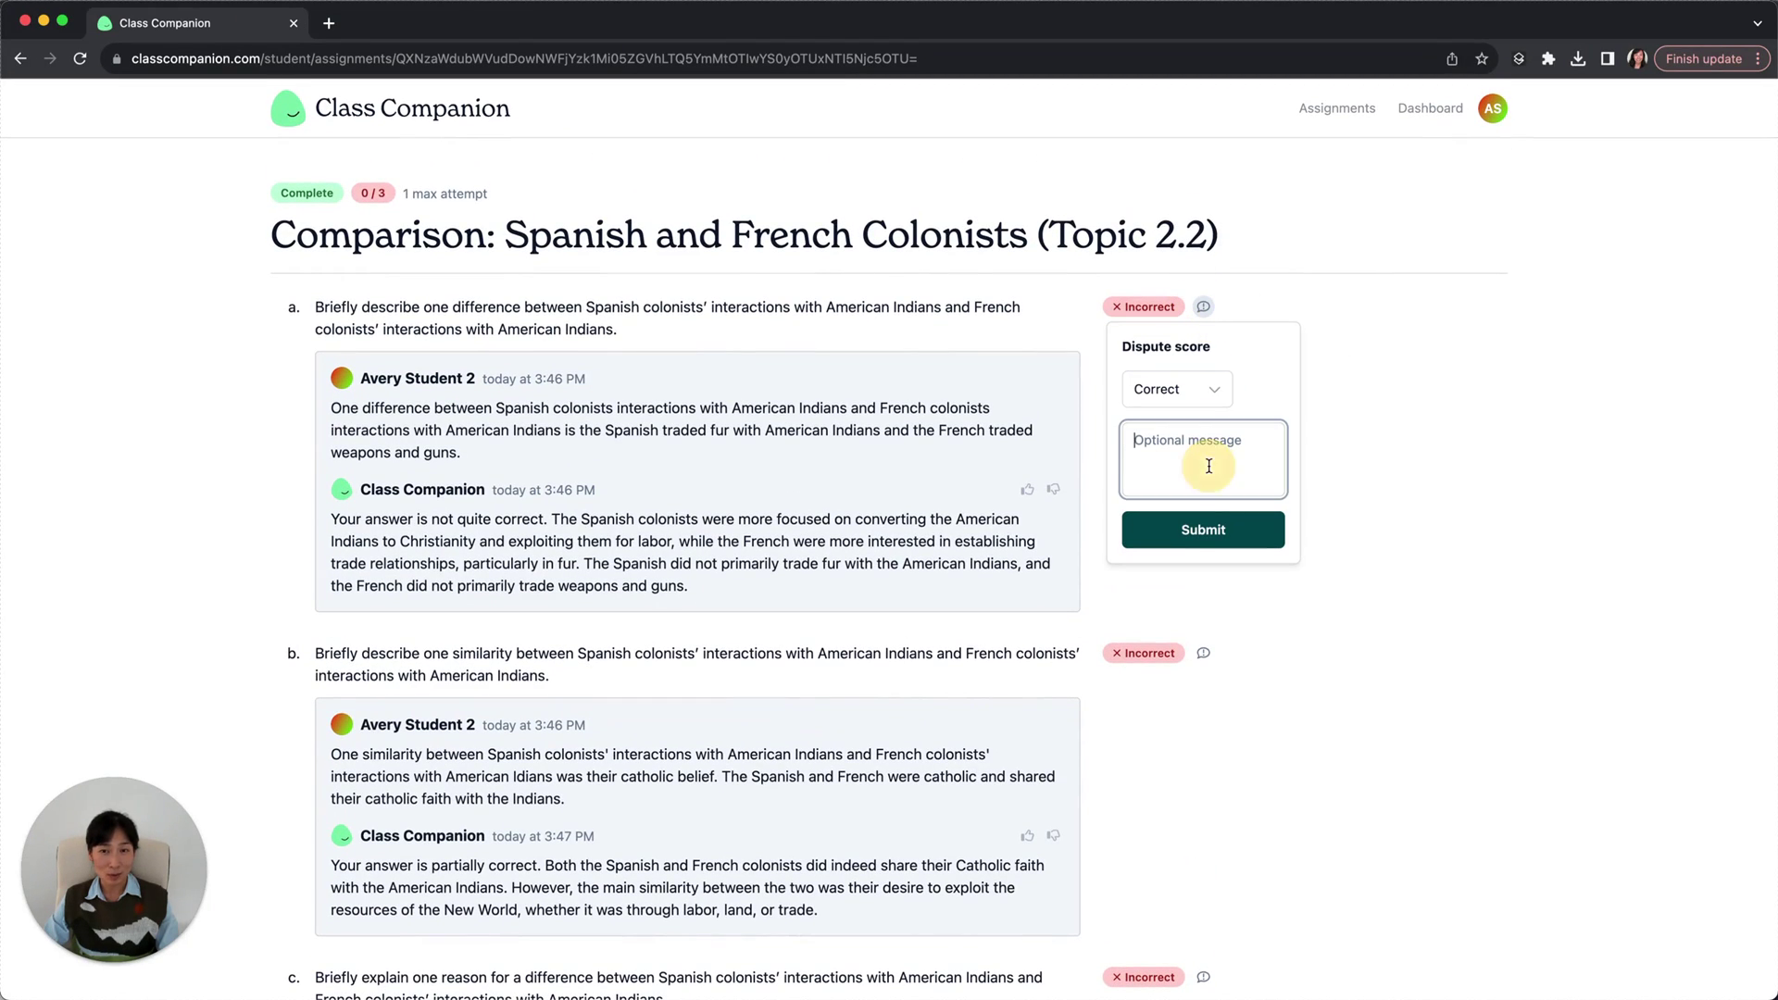
left_click(1399, 498)
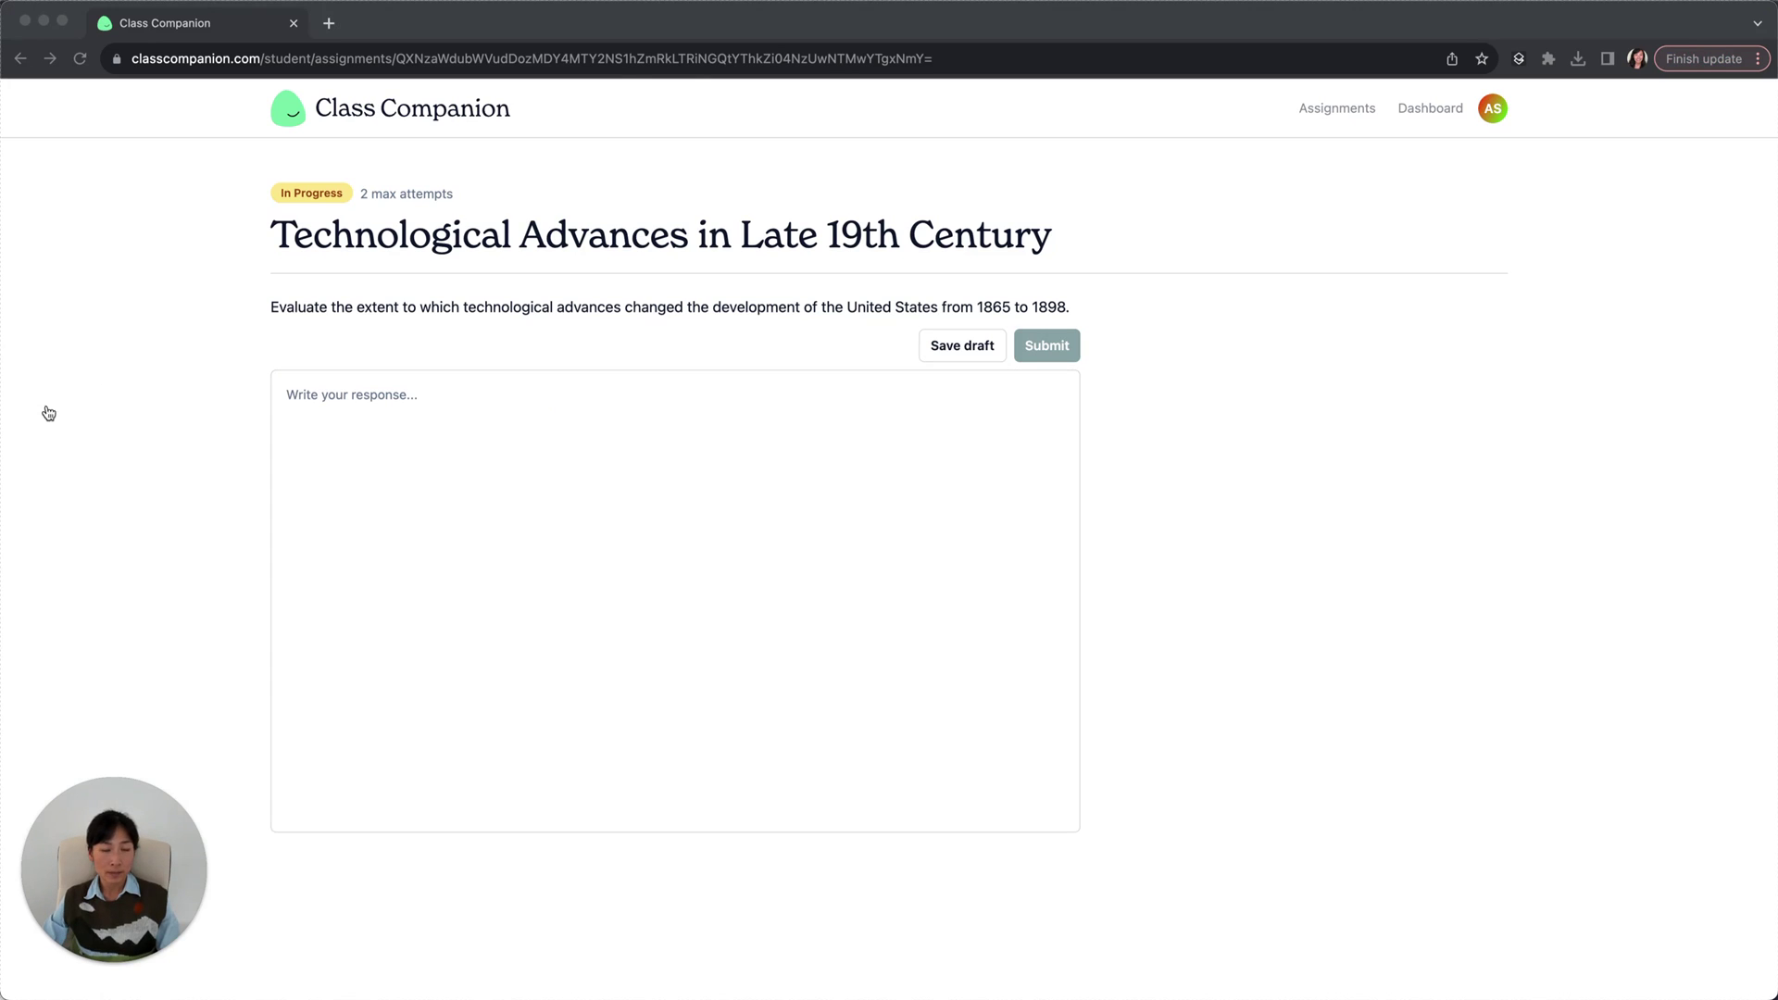
Paste the prepared technological advances essay into the response box and submit it.
left_click(448, 412)
type("Prior to 1865 in the U.S., the largest technological advancement contributing to the development of the country was the steamboat. Invented by John Rolfe, the steamboat allowed for travel and trade upstream. After 1865 in the U.S., technological advancements pushed the U.S. further towards urbanization. To a great extent, technological advancements changed the development of the United States by making communication and transport easier. The telegraph and the telephone largely affected the development of the United States. One advancement that heavily affected the development of the United States was the transcontinental railroad. The railroad was the longest railroad in the United States. In 1869, the Central Pacific and Union Pacific railroads met in Utah and combined into the transcontinental railroad, stretching the length of the United States. This allowed for more trade and an easier way to do it. Coupled with the need for easier trade was the need for easier communication. An invention that satisfied this need was the telephone. Invented in 1876 by Alexander G. Bell, the telephone made long-distance communication much more practical. Therefore, large-scale businesses could communicate much easier and capitalists thrived. The ease of communication and transport drastically changed the development of the U.S. The advancements allowed for further industrialization and for people like Andrew Carnegie to become wealthy. John D. Rockefeller thrived. Rockefeller was a capitalist businessman who used horizontal integration to grow his oil empire. Rockefeller's success shows how new advances in trade and communication developed the United States. His style of business is still used today in companies like Coca-Cola, showing the lasting effect that technological advancements in this period had on the development of the United States.")
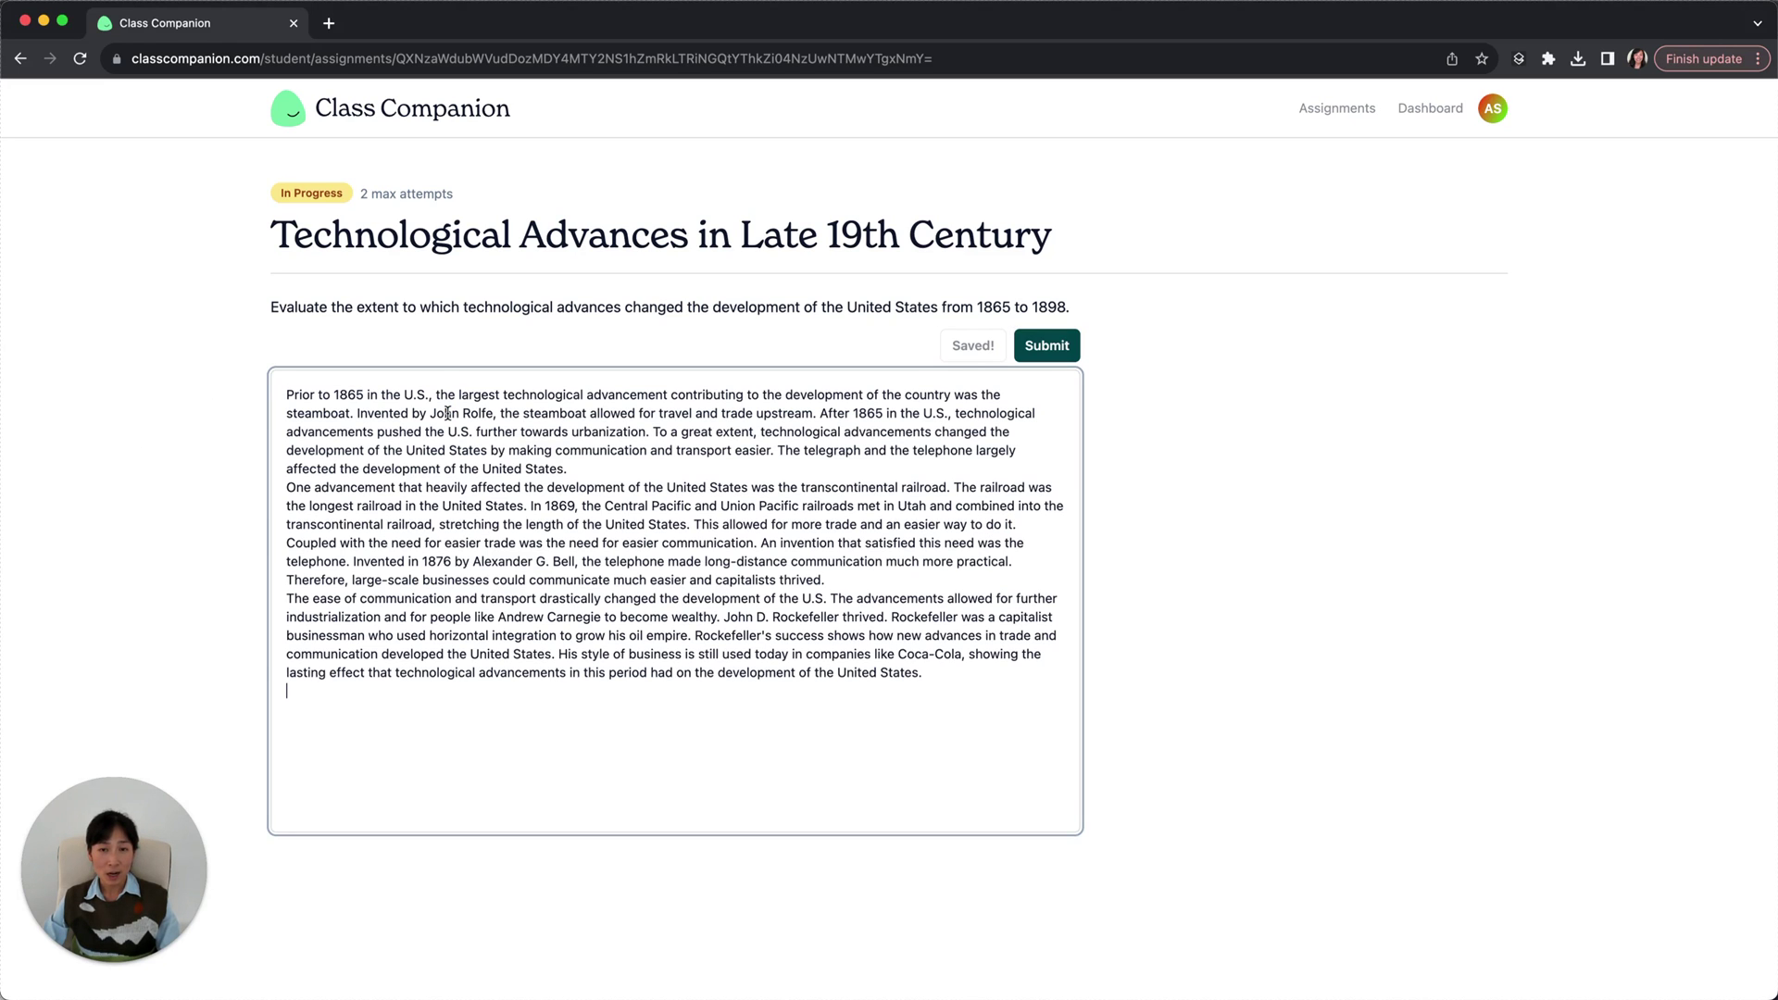
left_click(1048, 346)
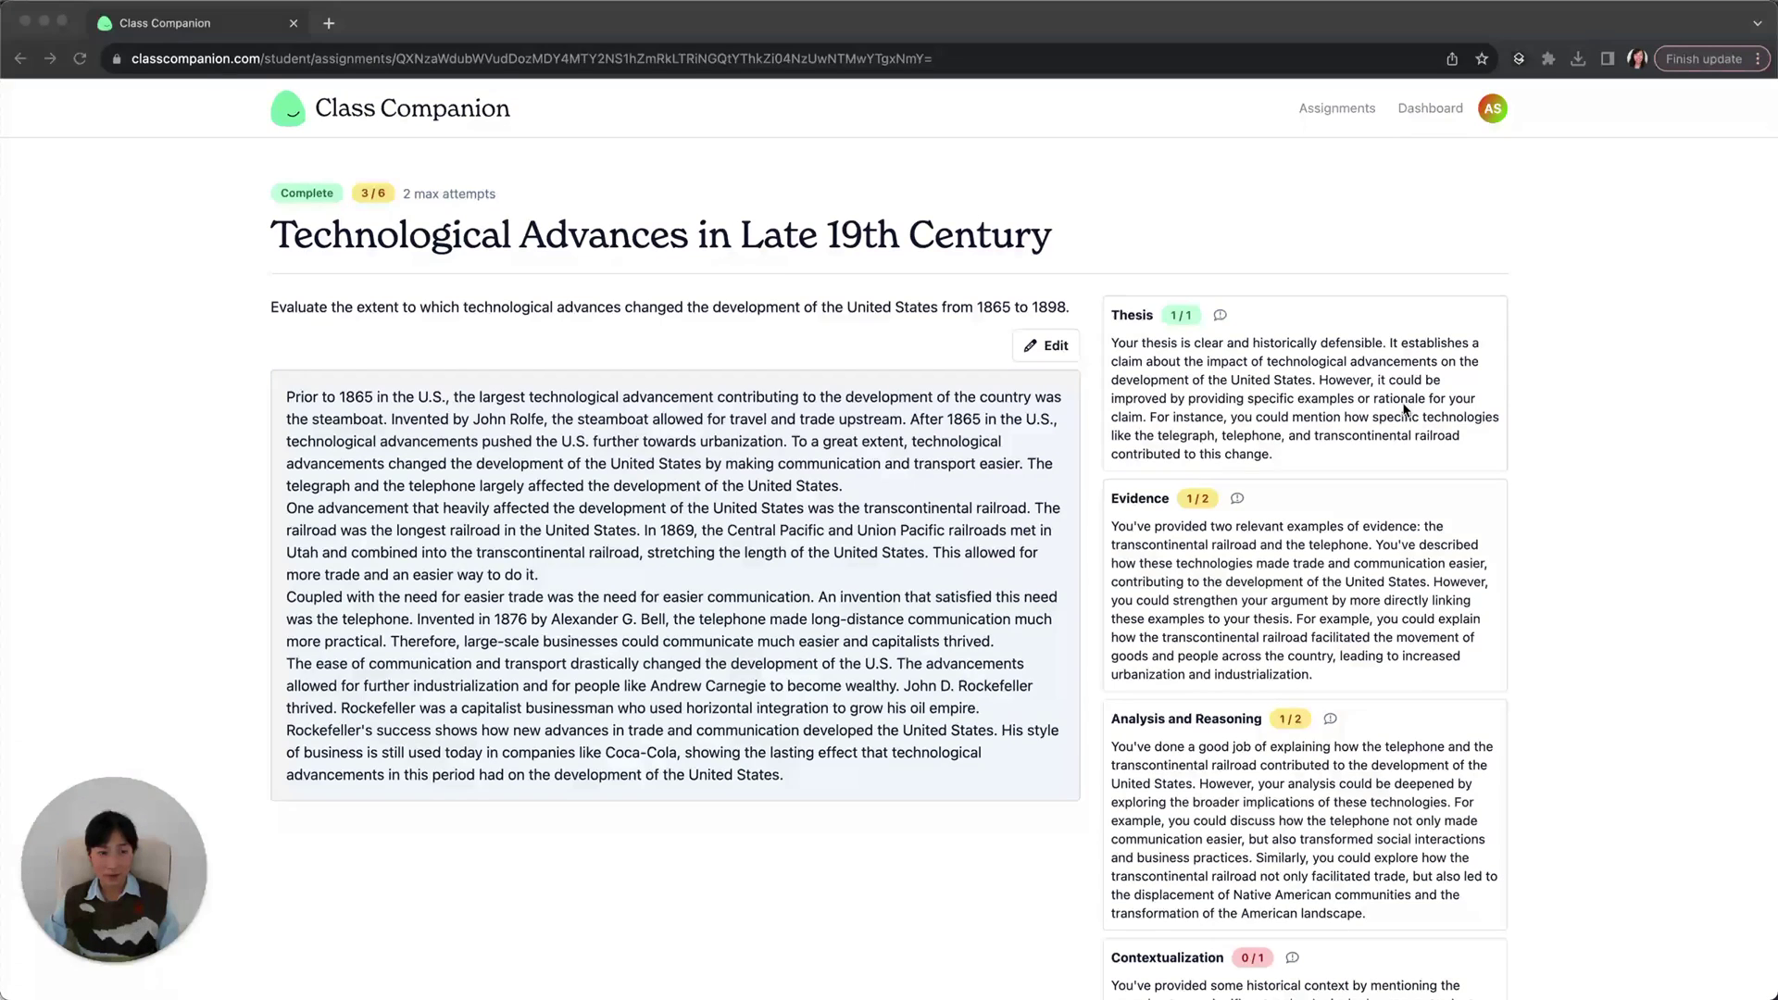
scroll(1406, 406, "down", 3)
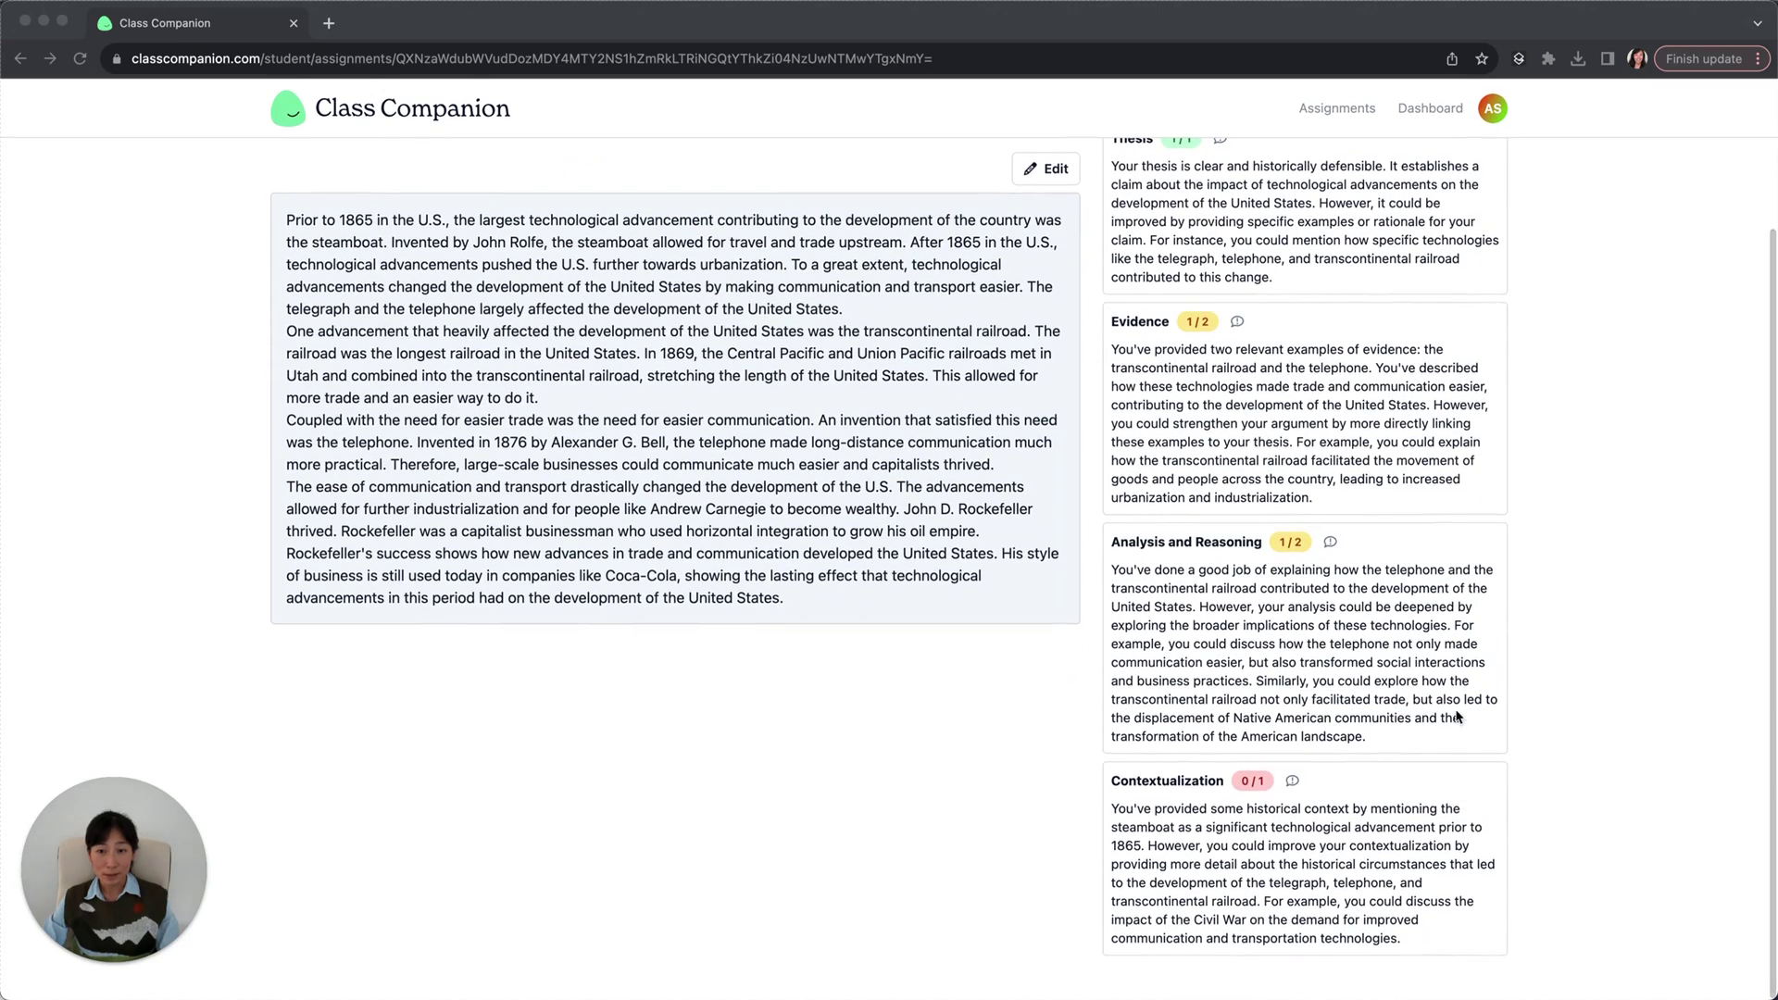
scroll(1452, 811, "up", 3)
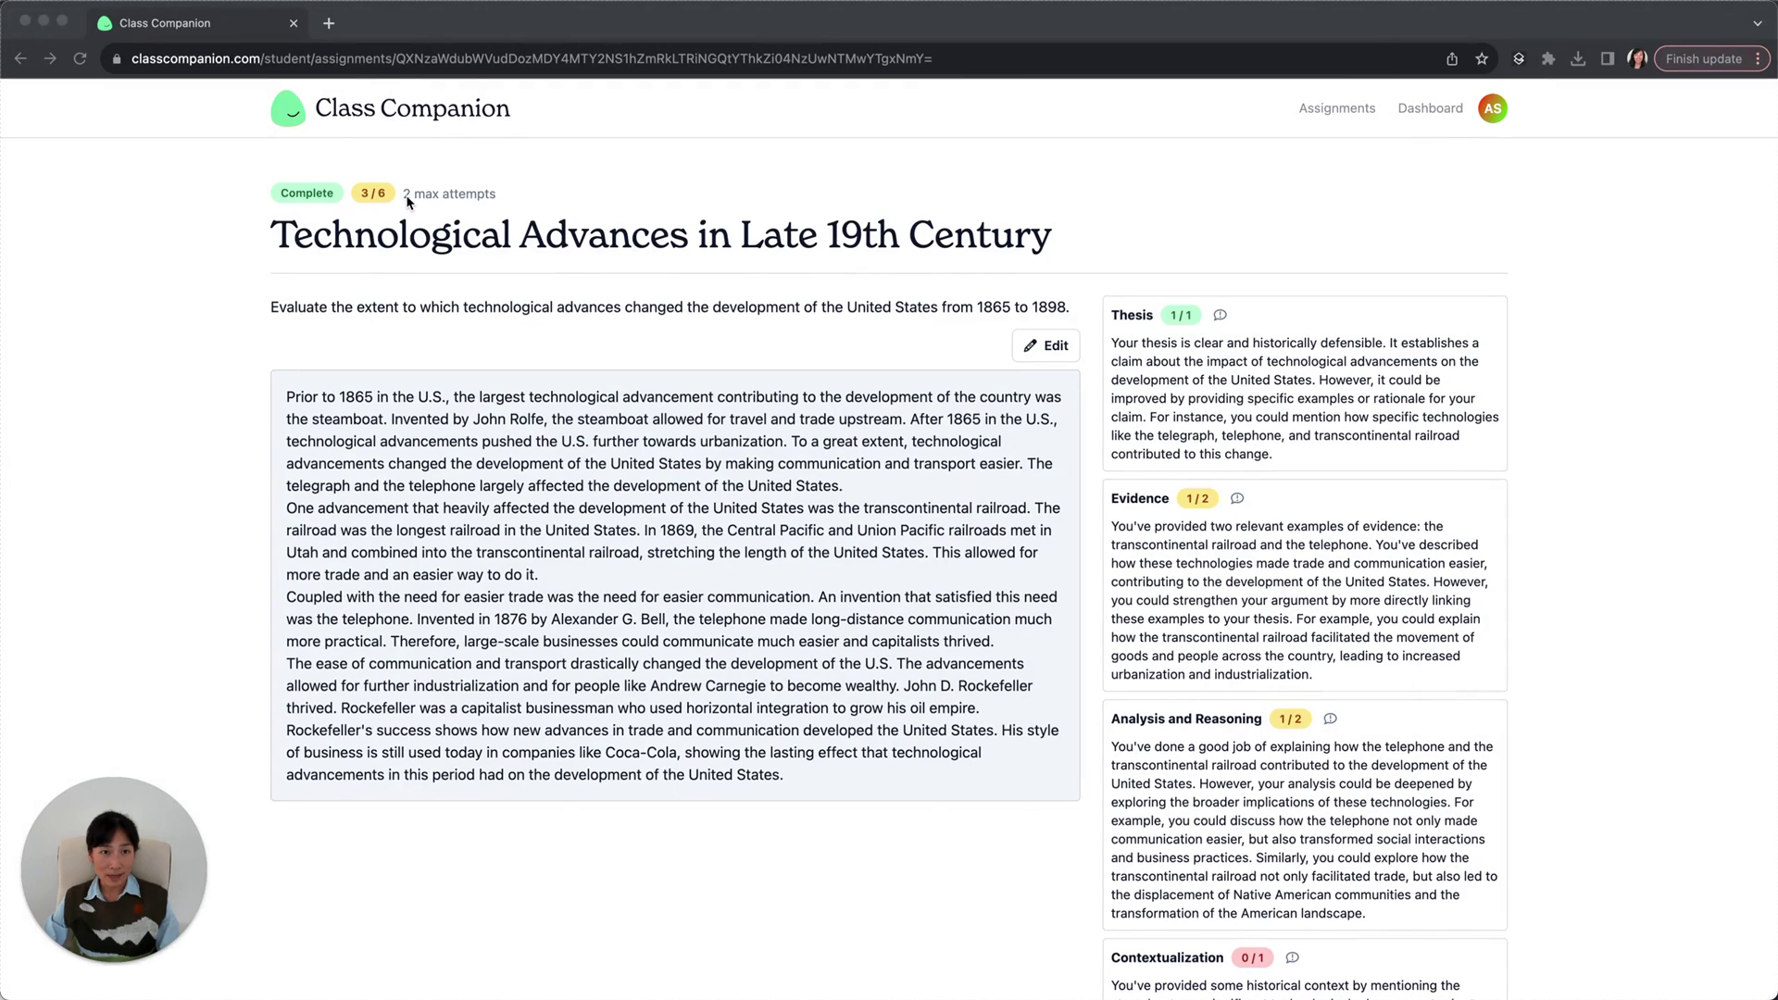
Make the submitted technological advances essay editable again.
left_click(1044, 345)
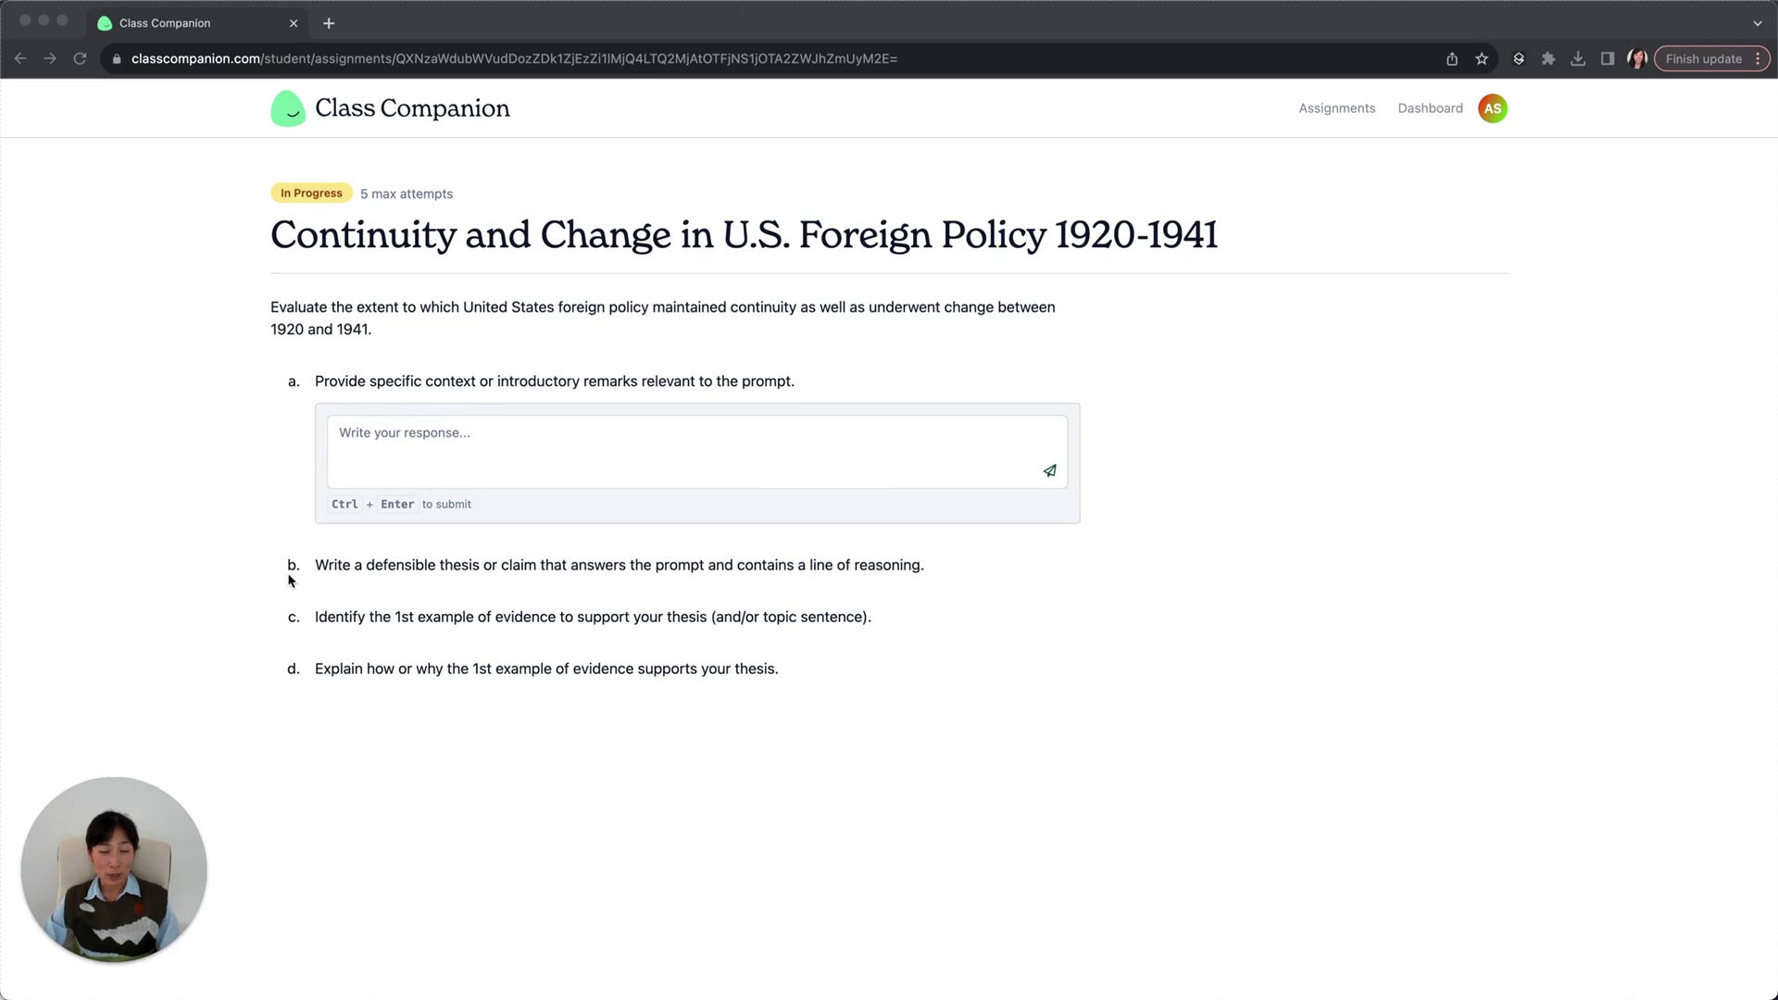
Submit the isolationism context answer for part a, then paste a thesis into part b.
left_click(419, 440)
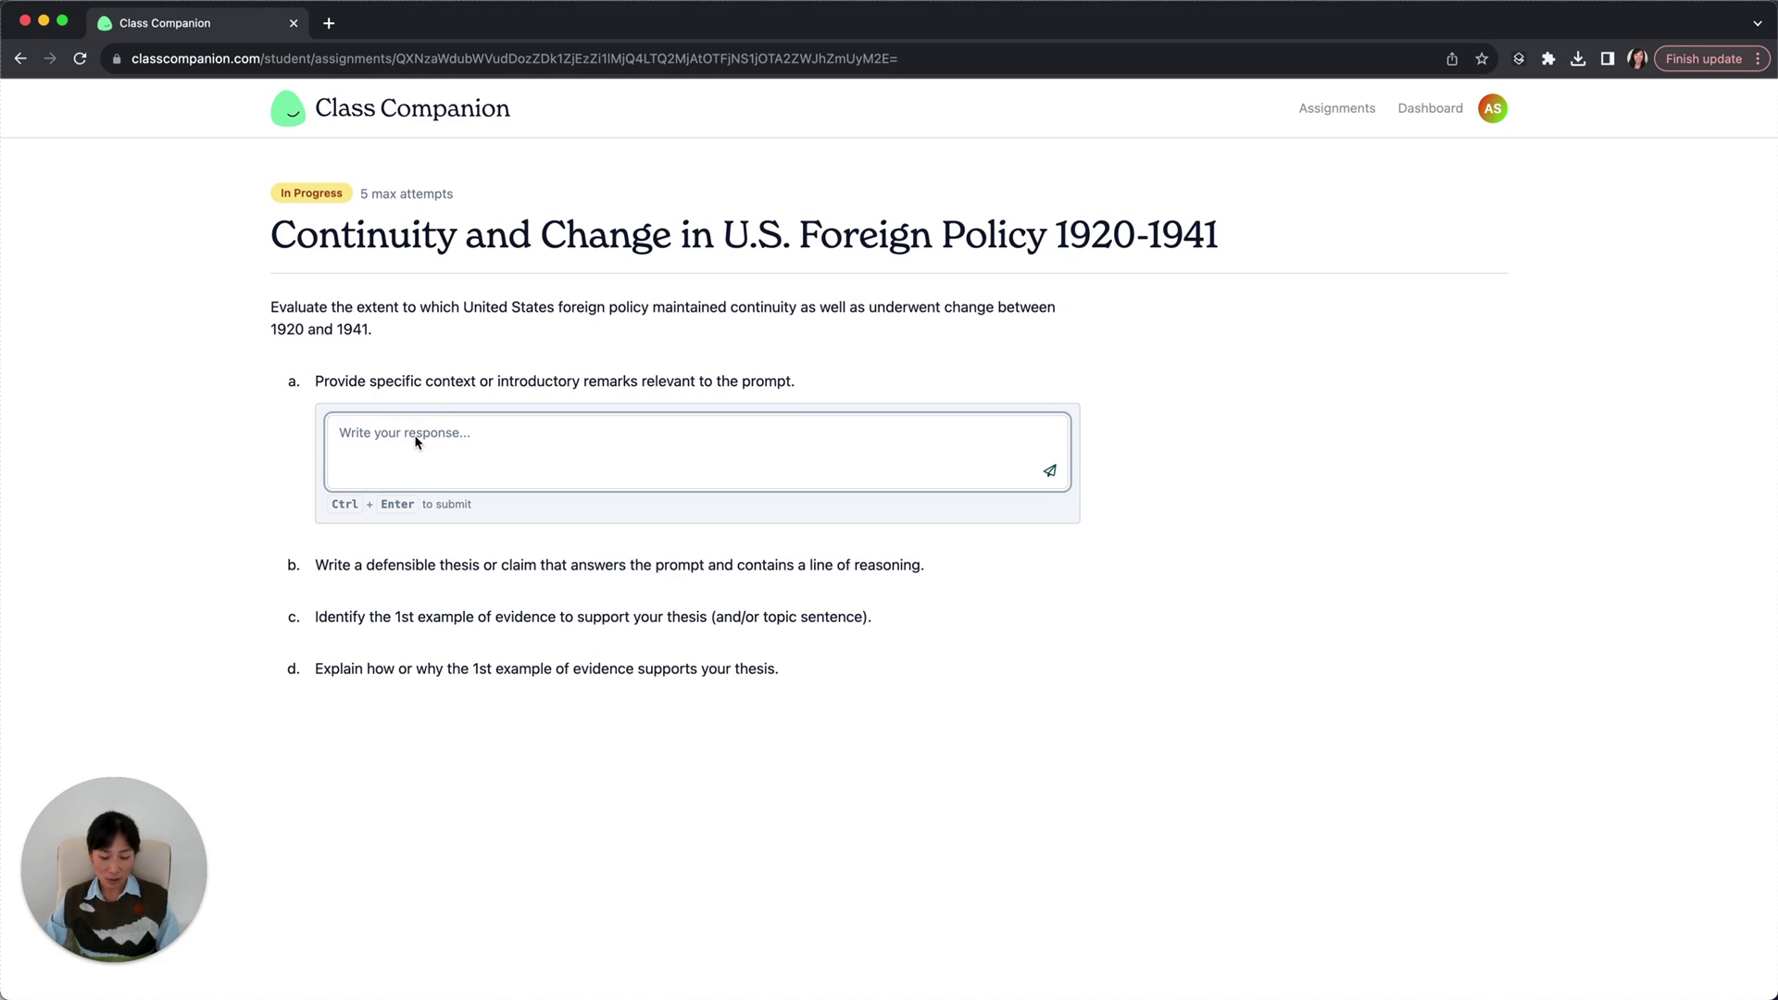
type("The United States had long followed a policy of isolationism dating back to George Washington, a policy that kept the U.S. out of most large-scale conflicts that mainly occurred in Europe.")
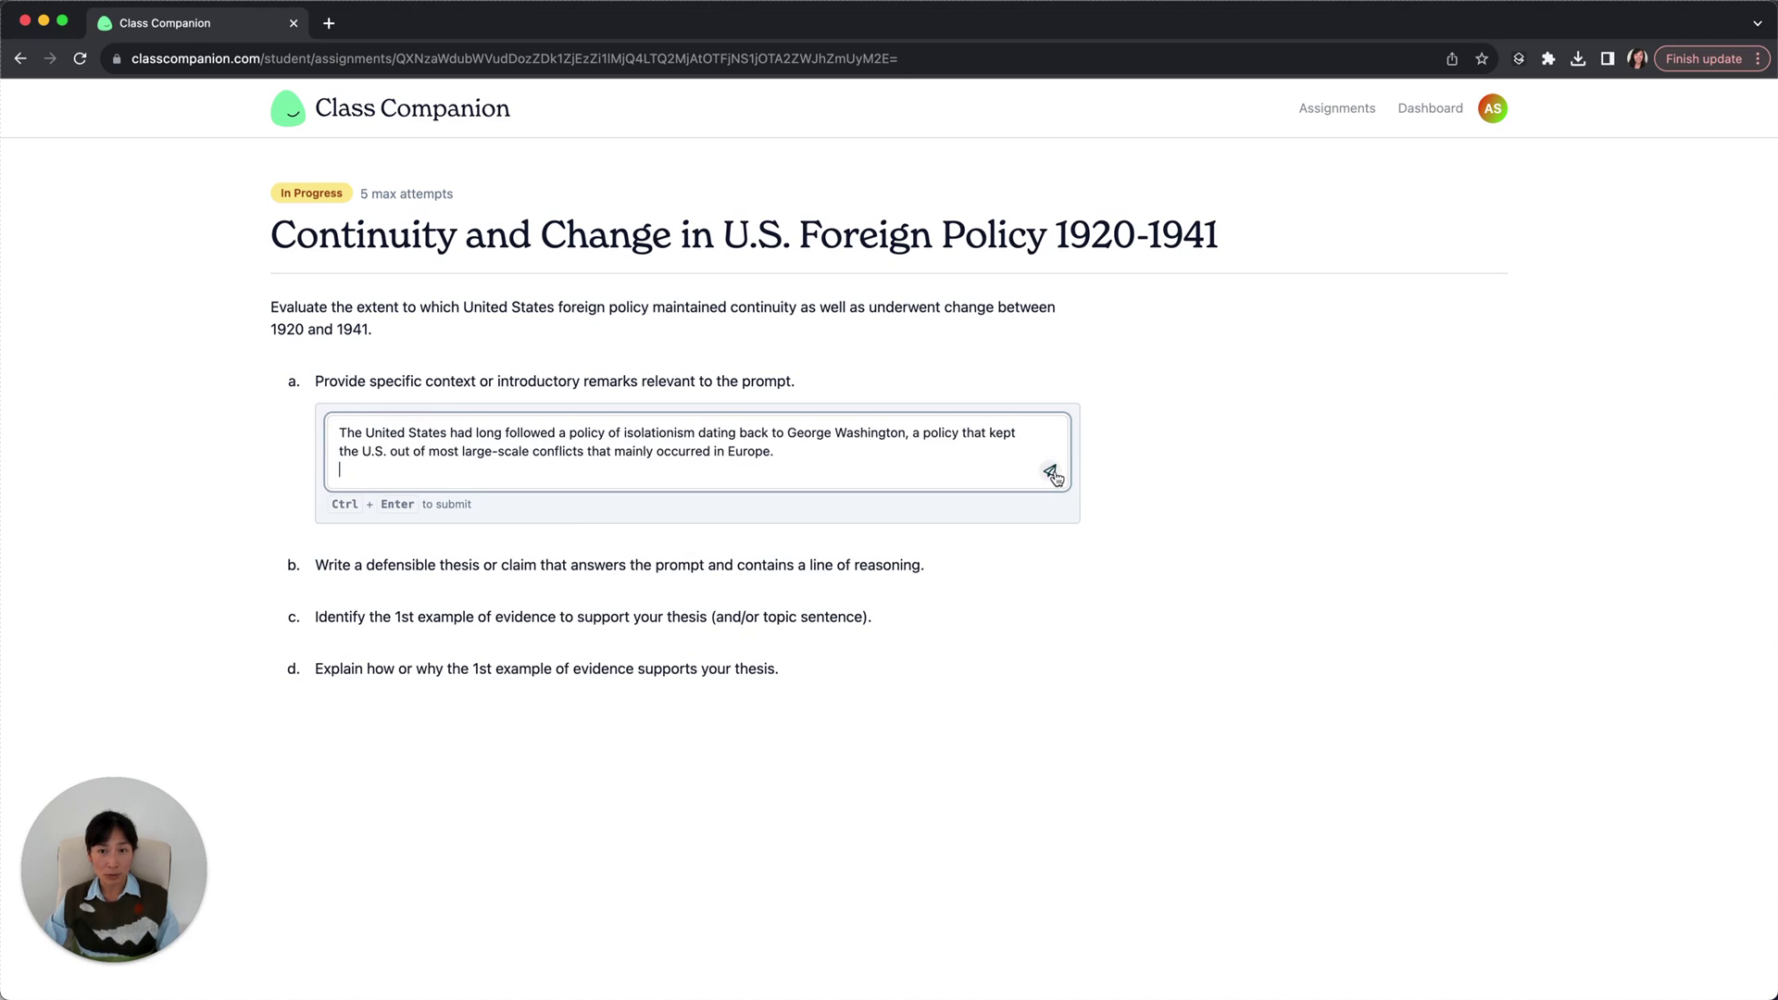
left_click(1053, 475)
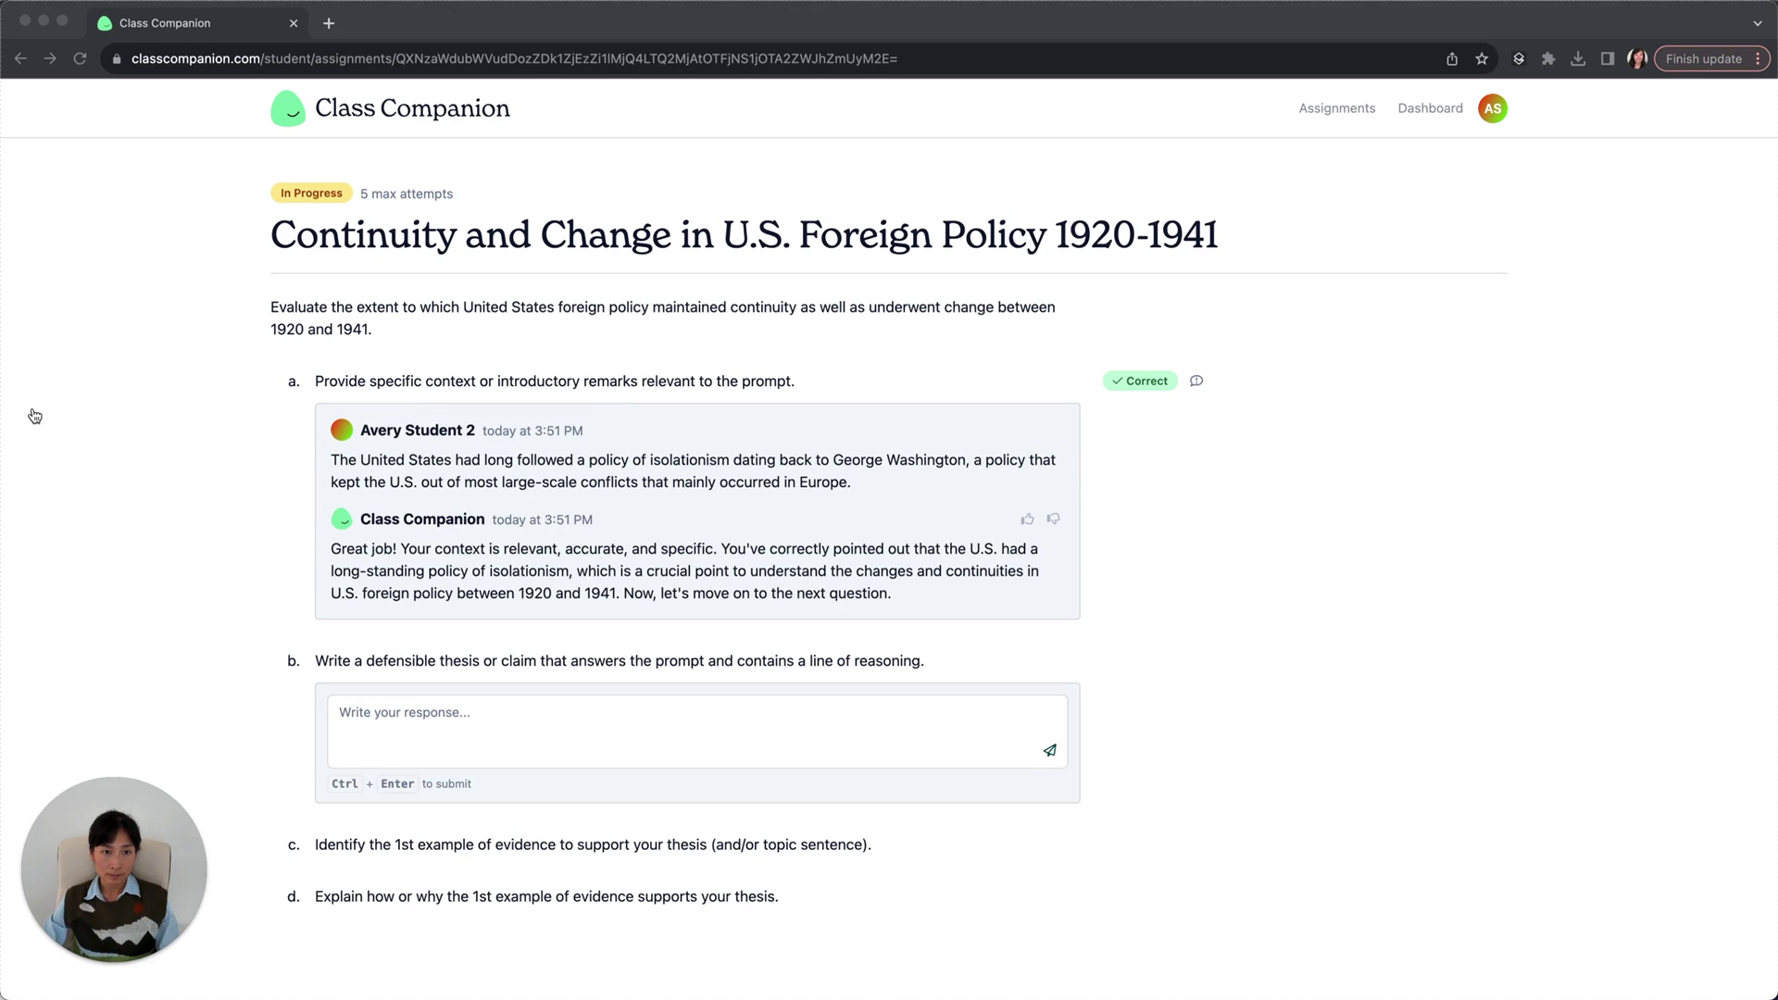
left_click(391, 721)
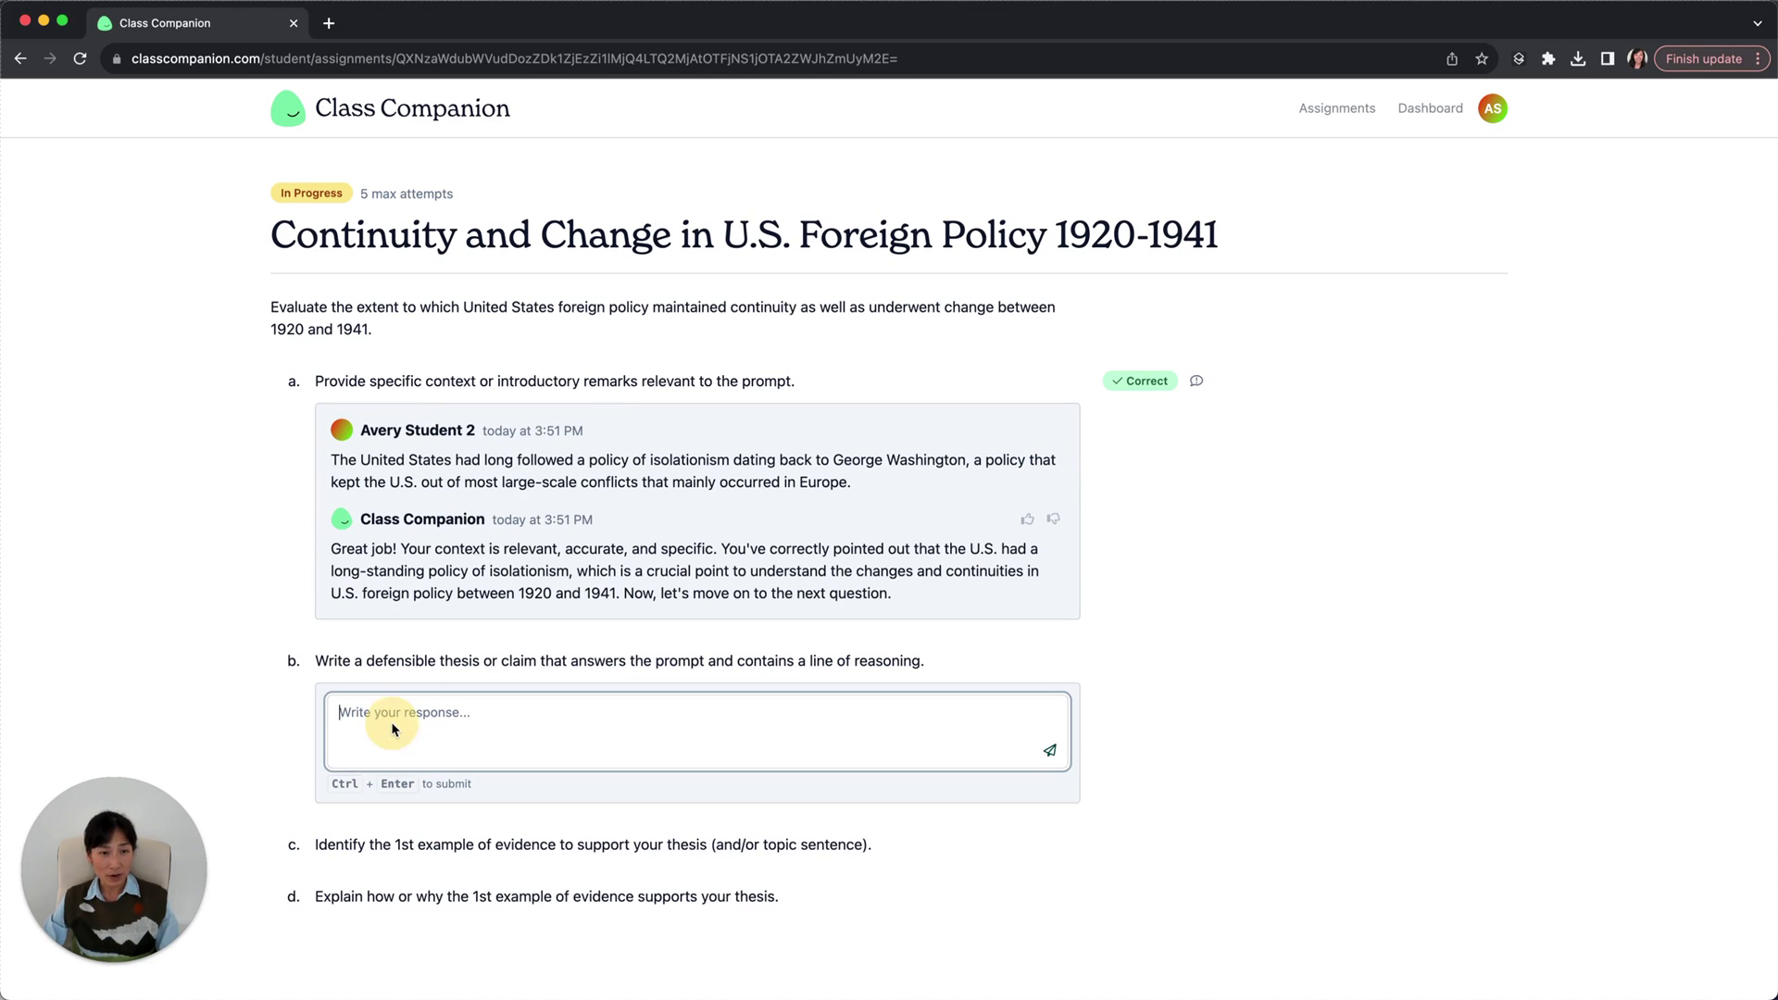
type("the United States remained largely isolationist between 1920 and 1941.")
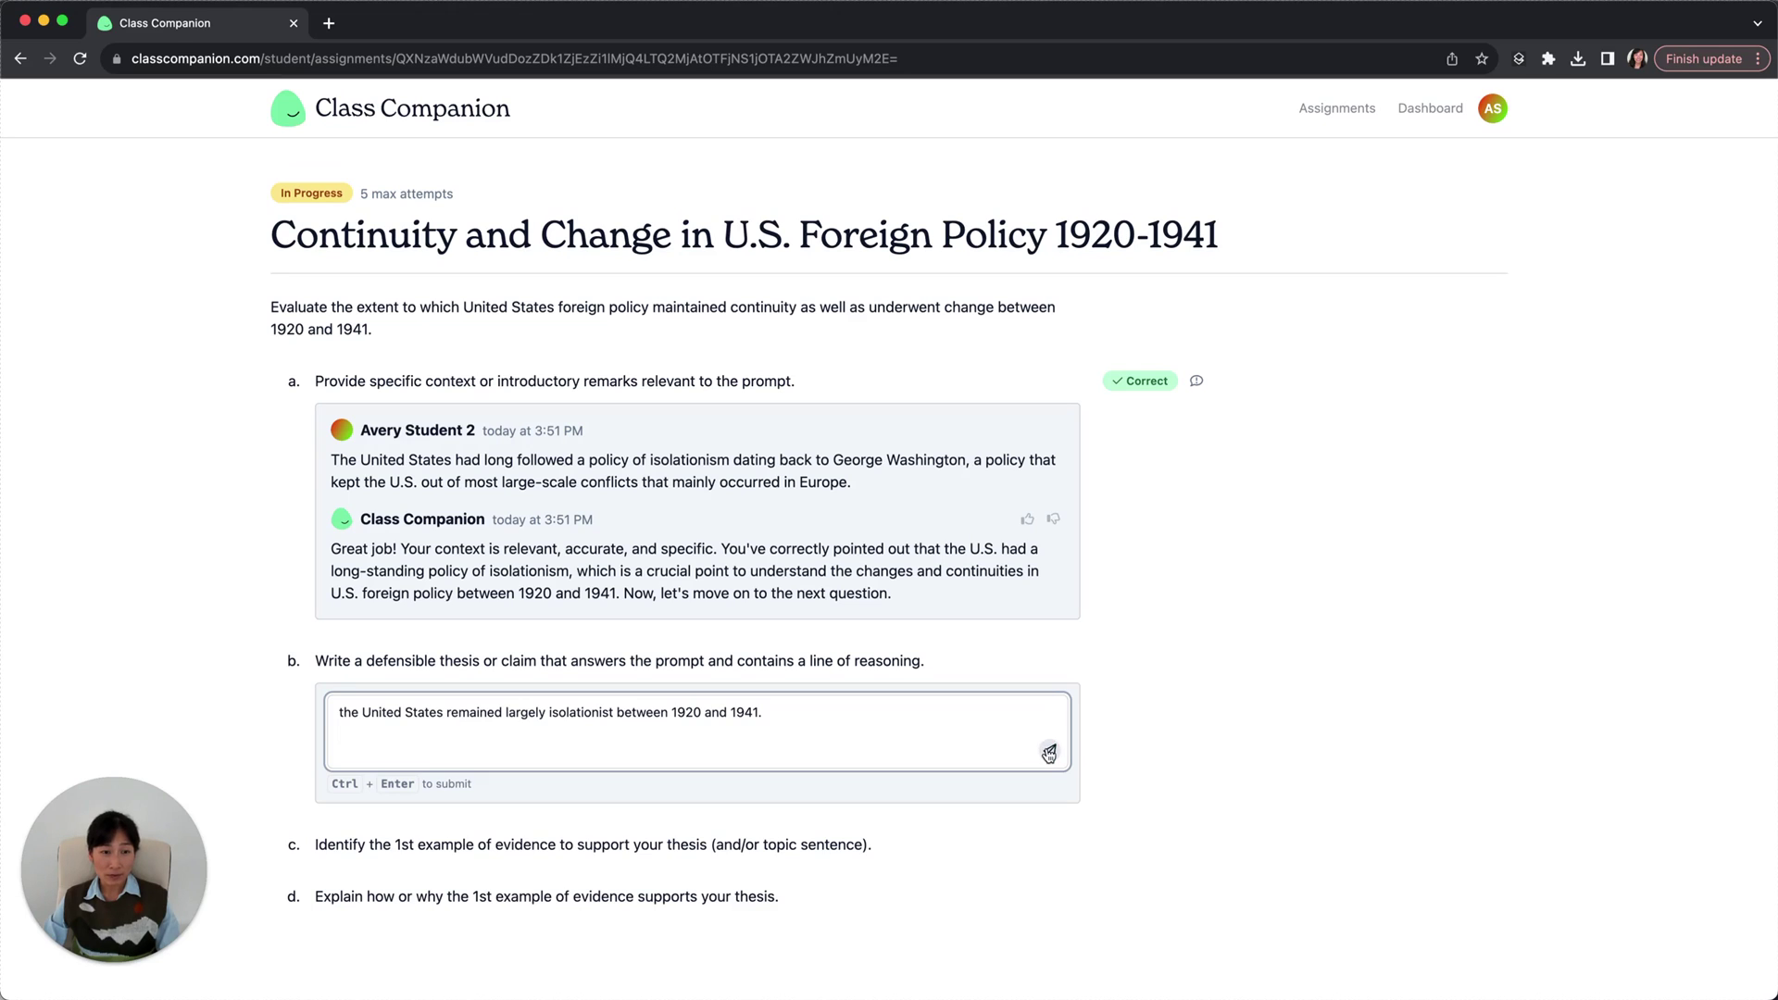
Submit the part b thesis, then submit a revised neutrality-acts thesis after the Incorrect feedback.
left_click(1051, 750)
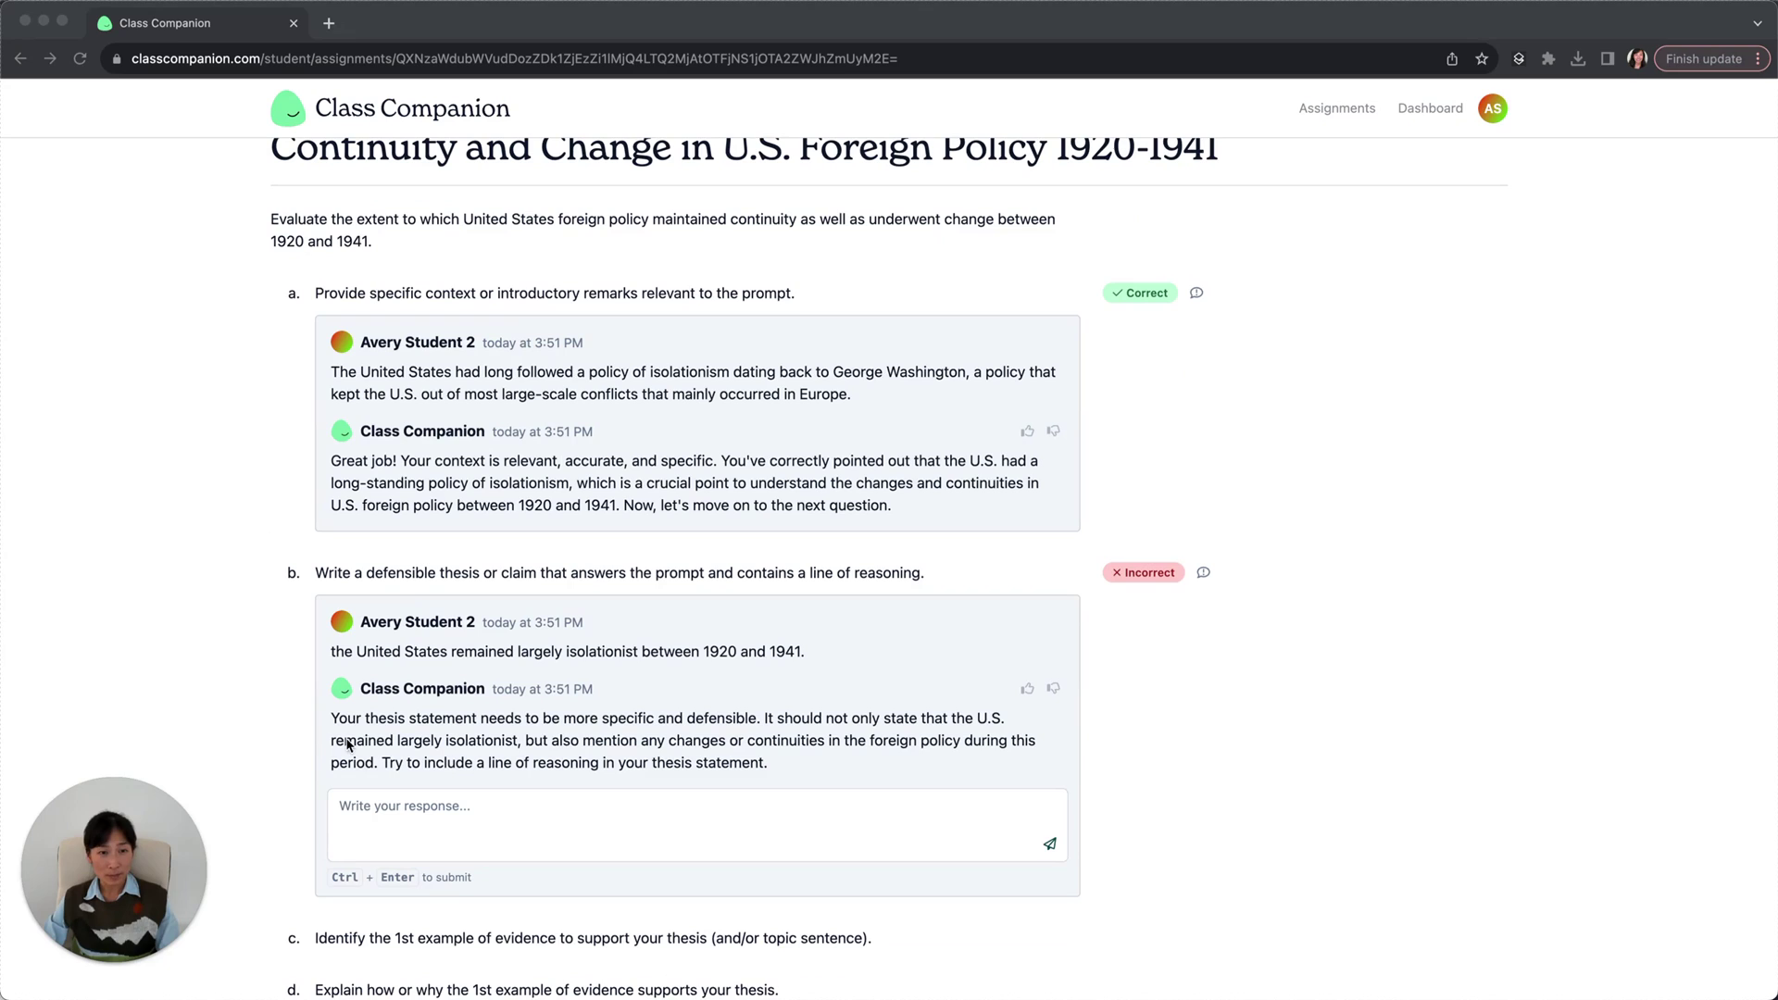
left_click(628, 812)
type("Despite the United States eventually entering World War II, because neutrality acts were passed to keep America out of war, and the American people opposed entering an international conflict, foreign policy in the United States remained largely isolationist between 1920 and 1941.")
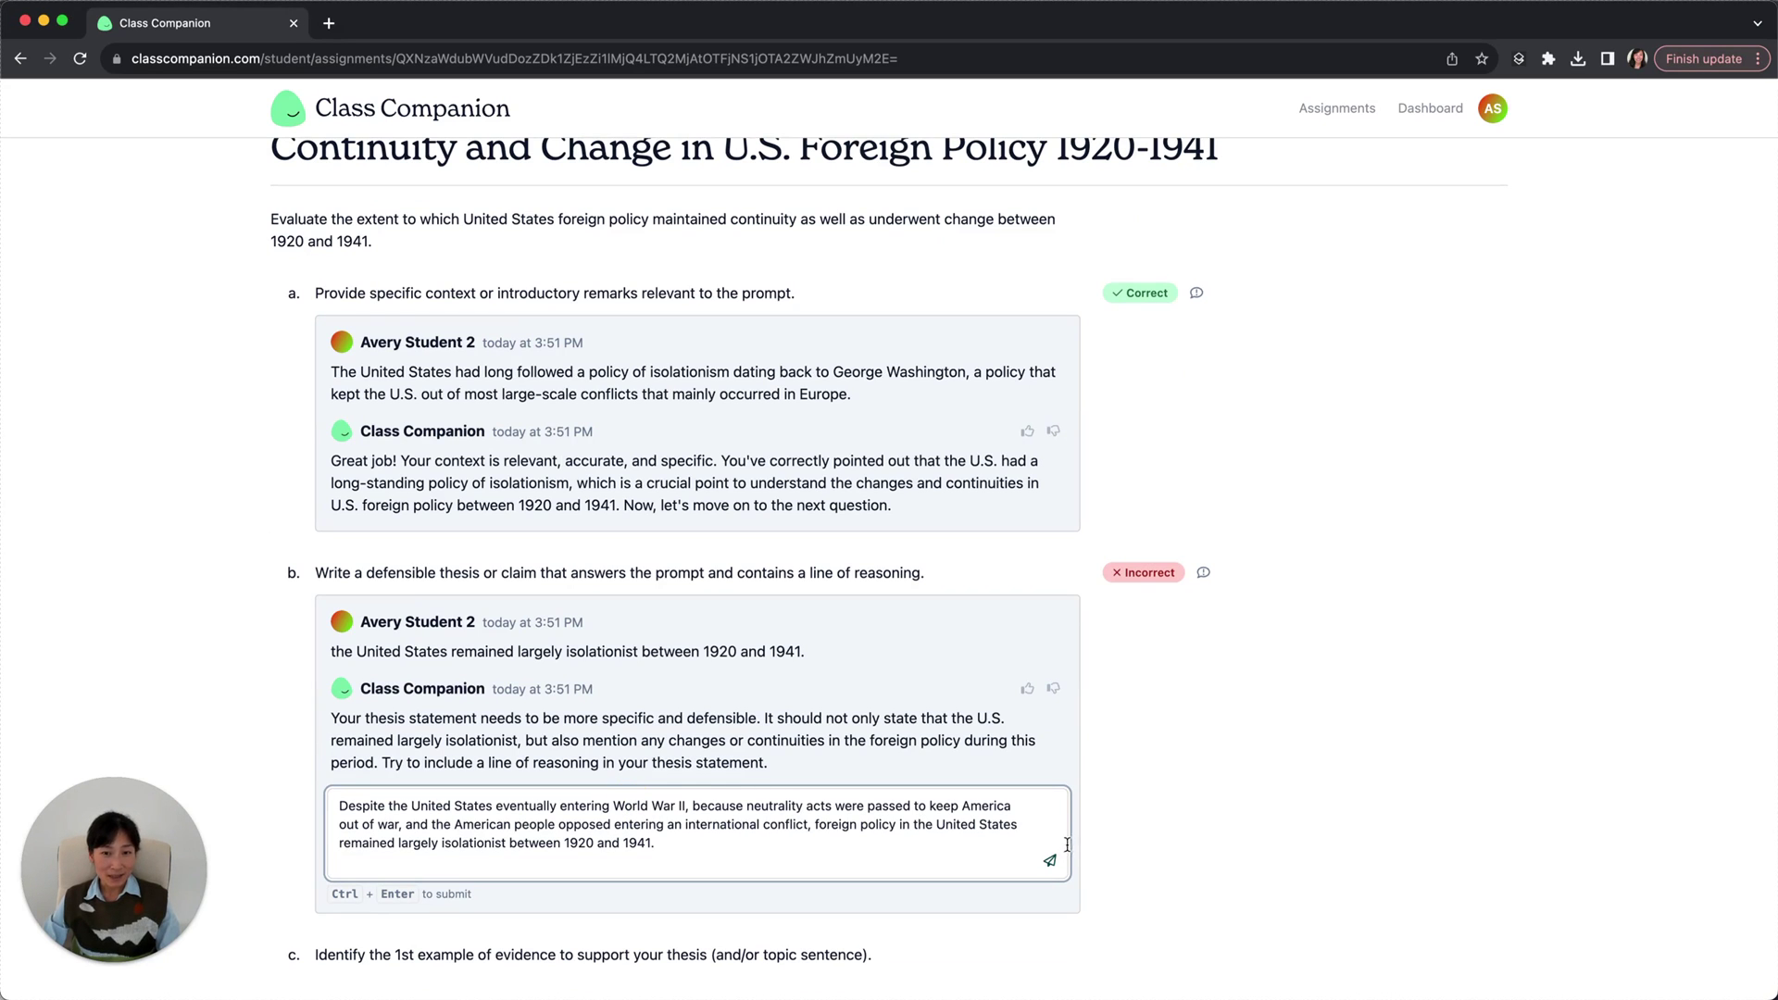
left_click(1053, 863)
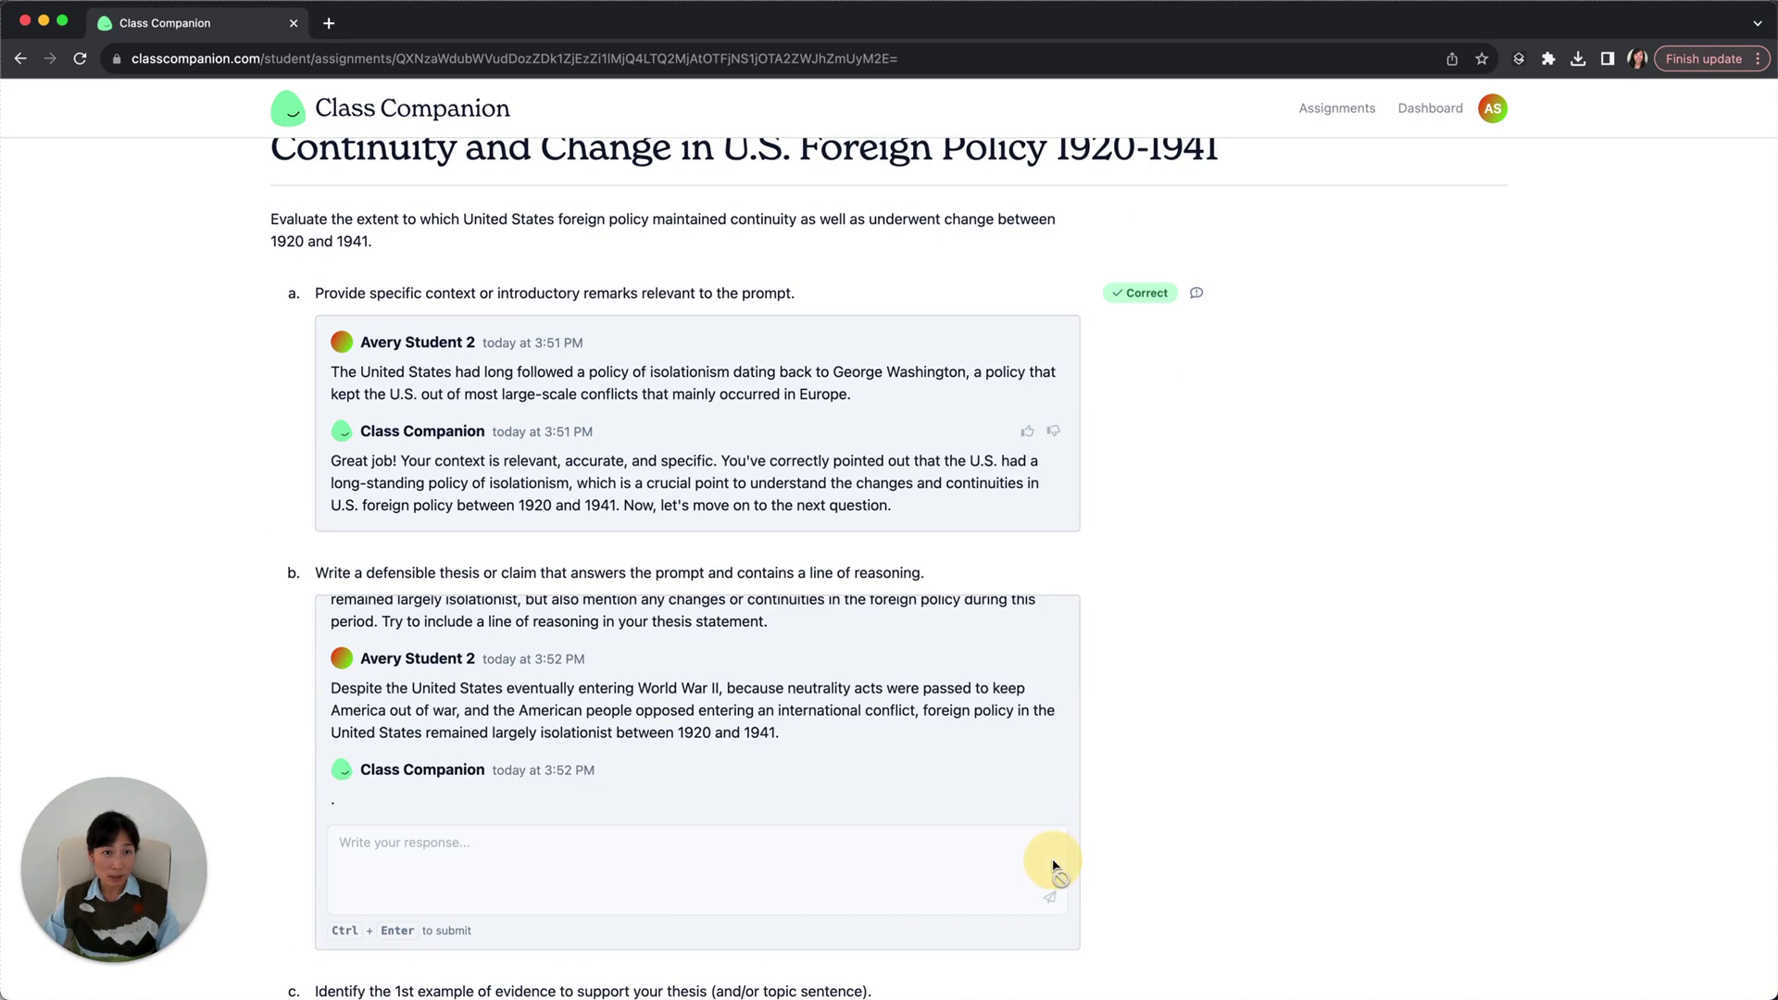
scroll(768, 596, "up", 3)
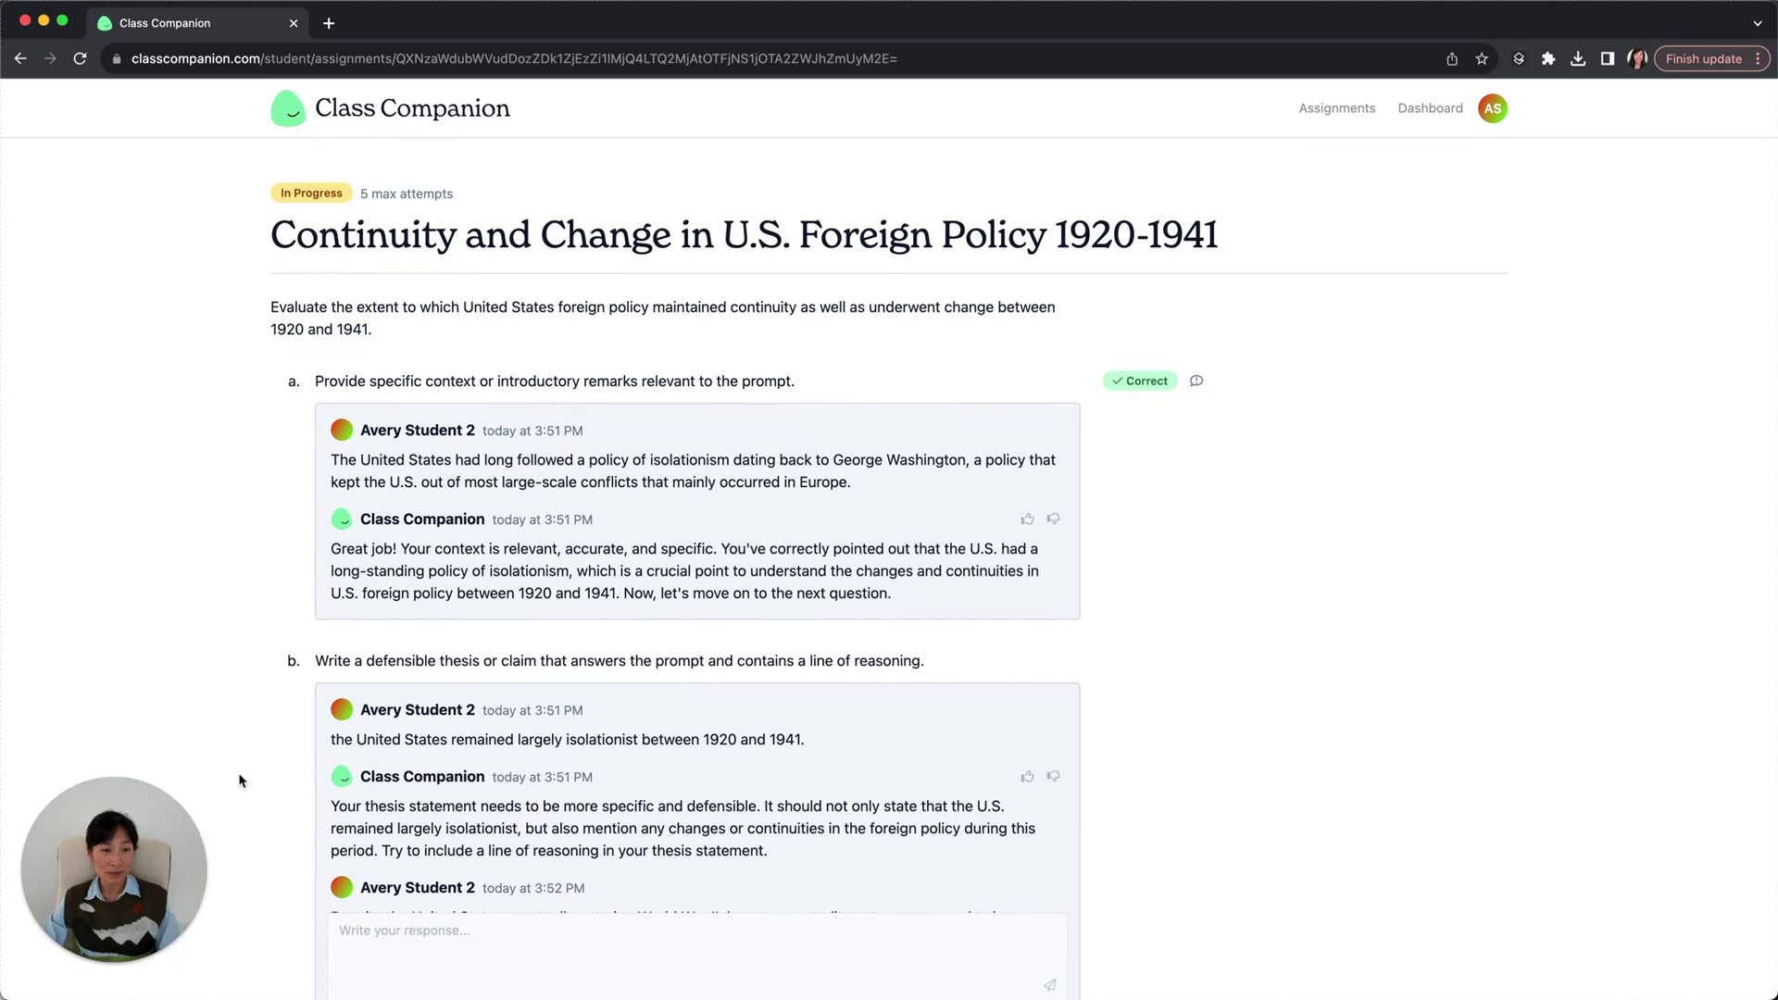
scroll(238, 782, "down", 3)
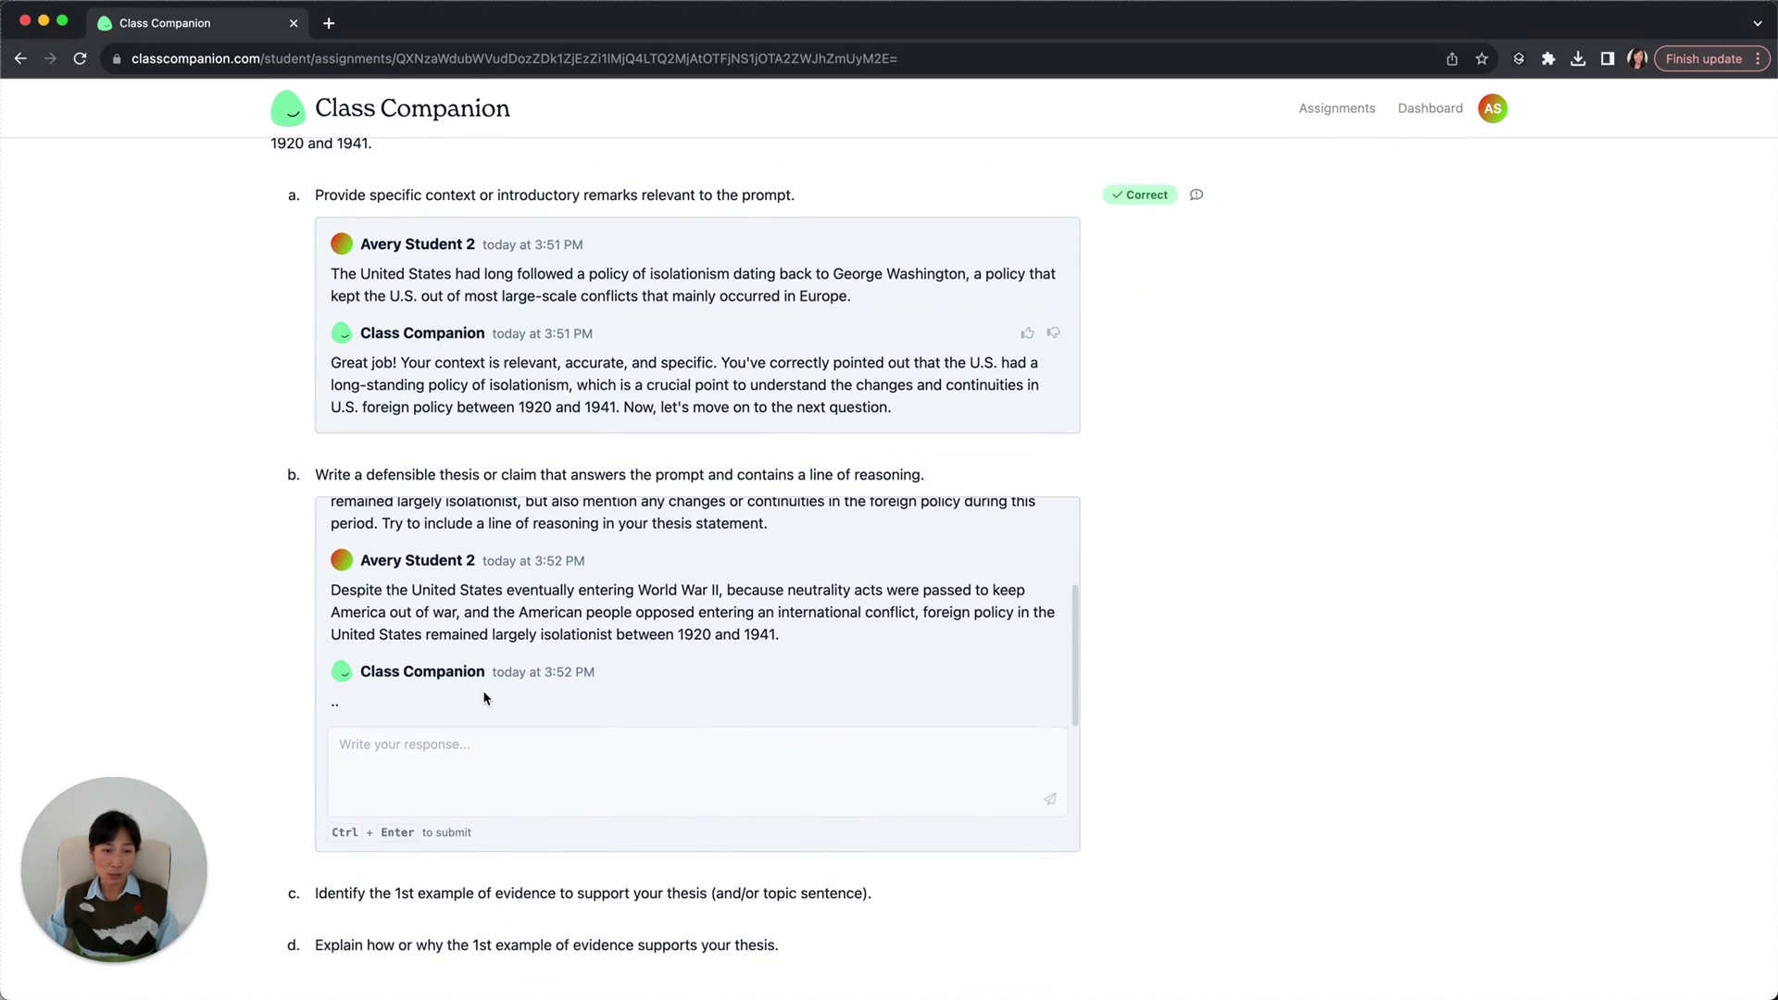